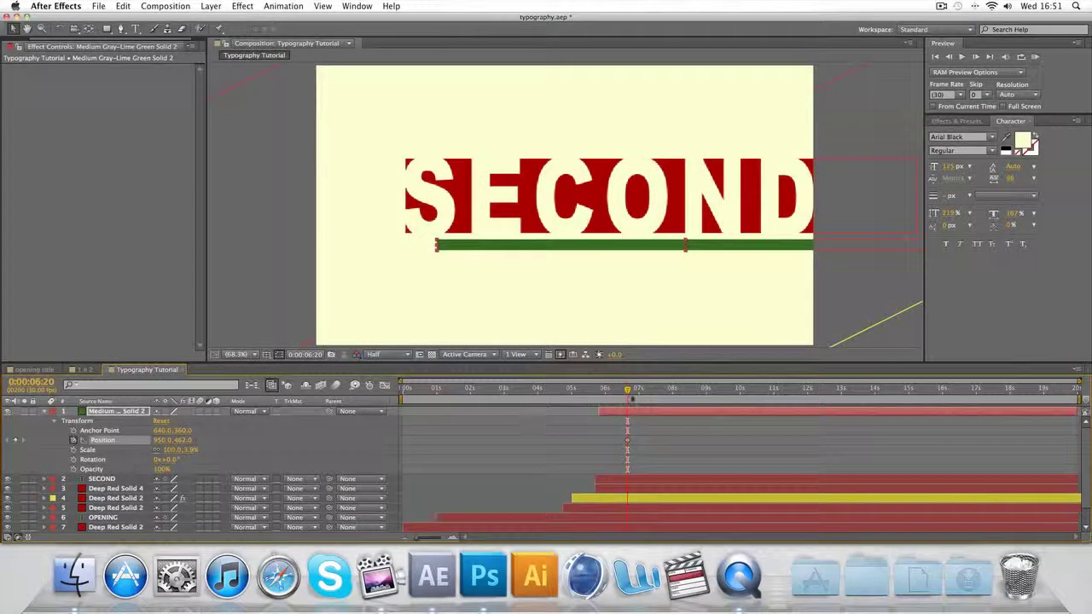
Step: Animate the green bar sliding in by keyframing its position beyond the composition's right edge at 0:00:05:25
left_click_drag(632, 398, 602, 391)
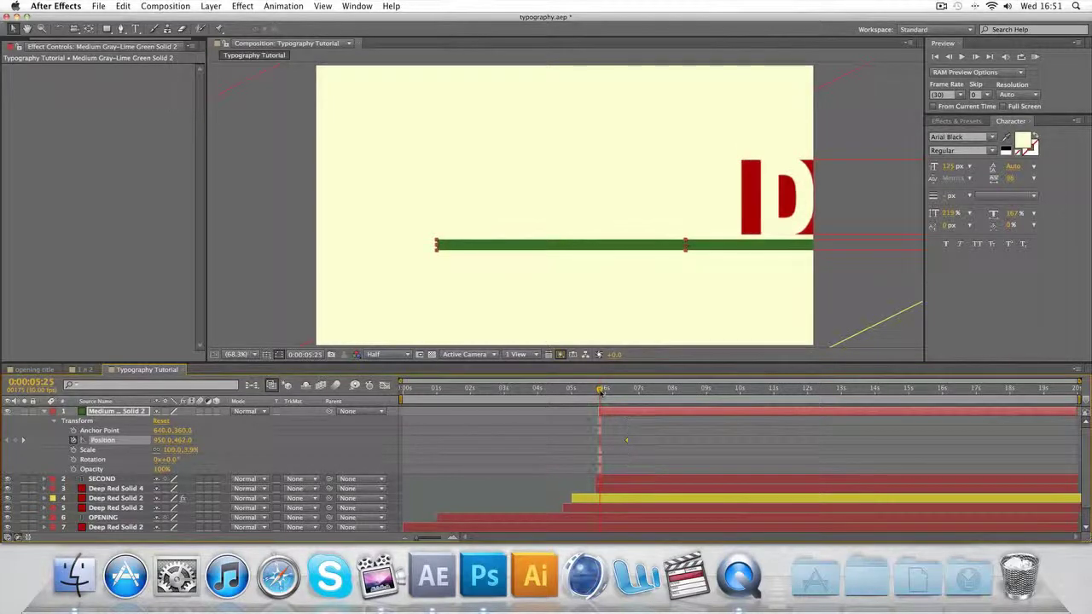
left_click_drag(559, 255, 941, 253)
left_click(863, 282)
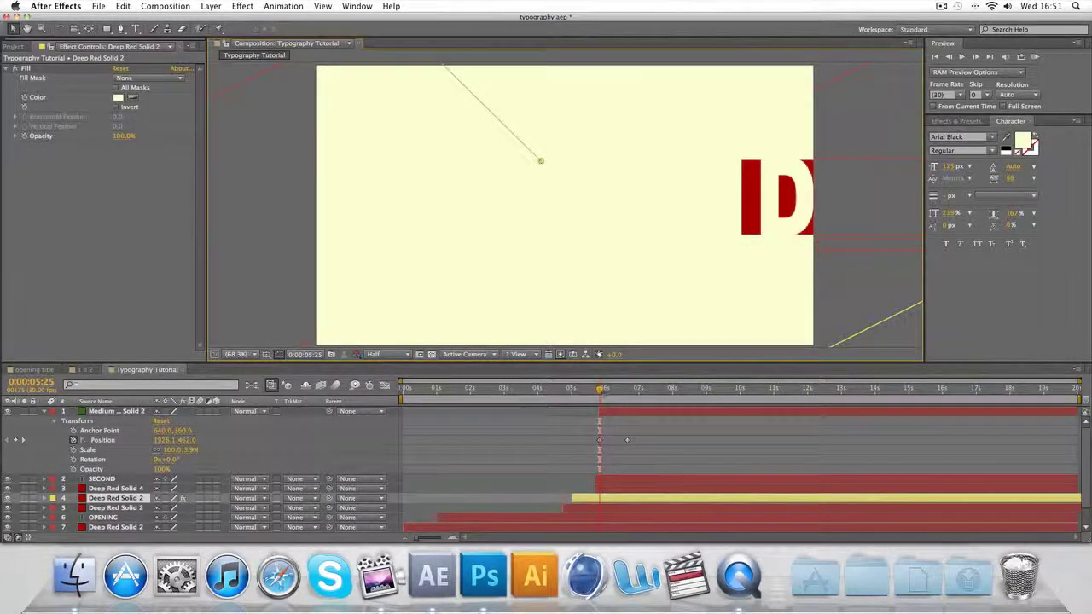
left_click_drag(601, 390, 638, 390)
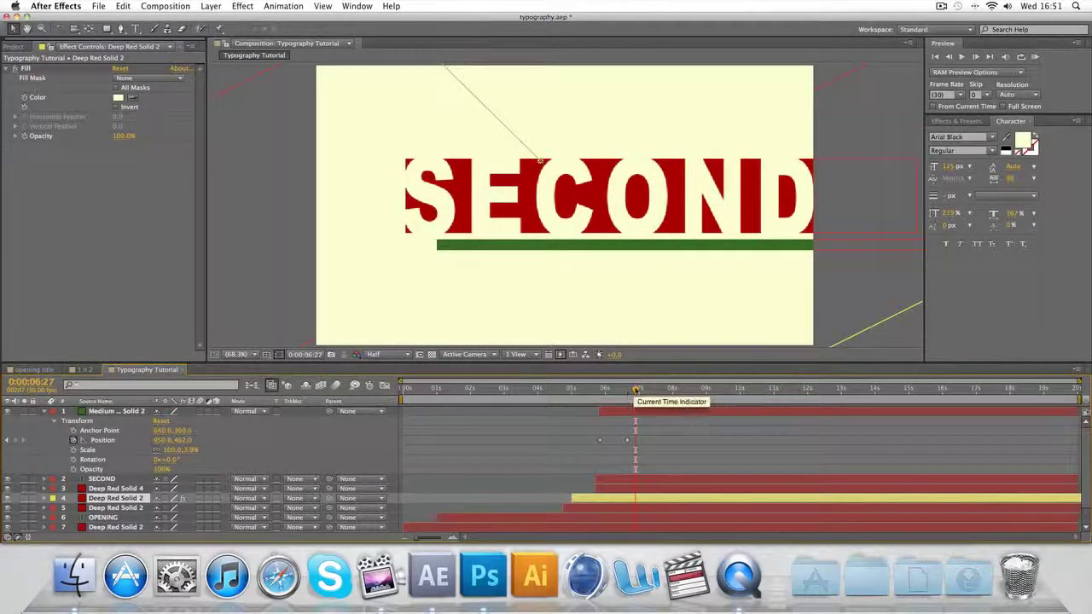
mouse_move(638, 390)
left_mouse_down()
mouse_move(597, 390)
mouse_move(659, 389)
left_mouse_up()
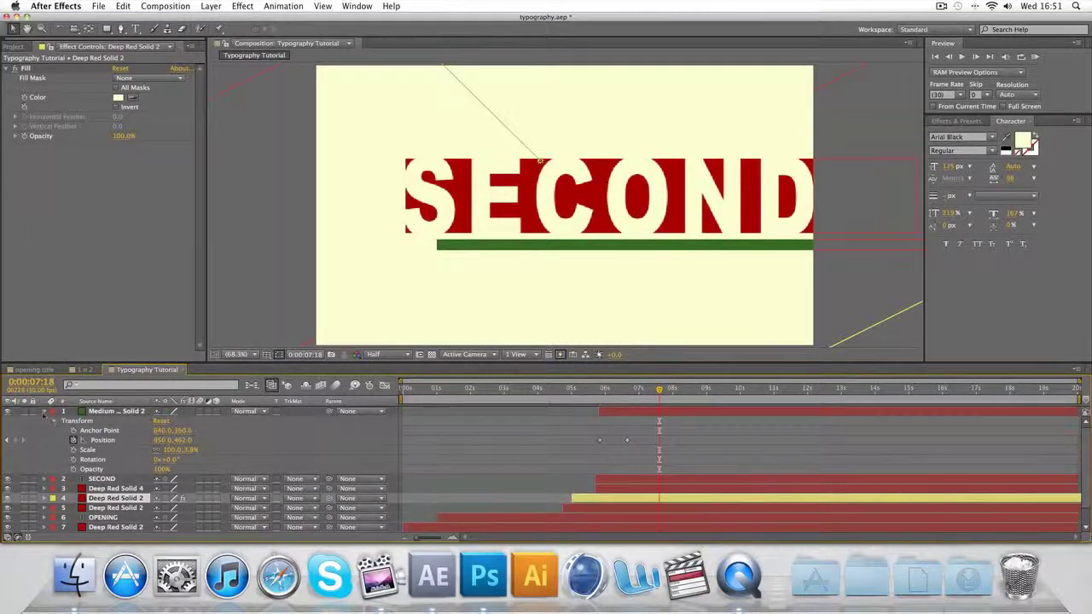
left_click(44, 413)
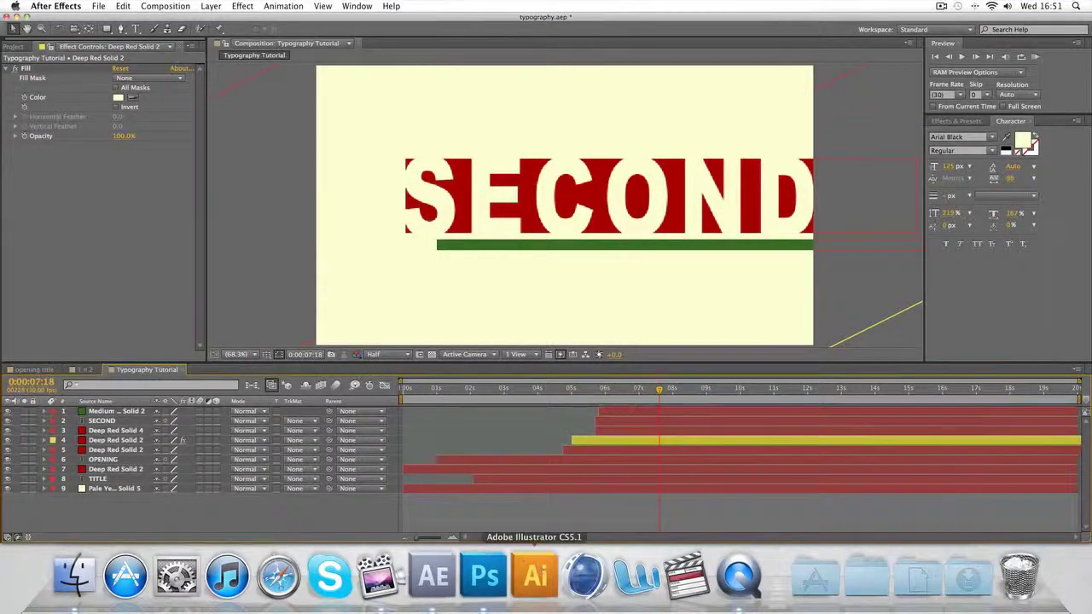
Step: Switch to QuickTime Player, play typo.mov past the SECOND title to study the transition, and return to After Effects
left_click(739, 576)
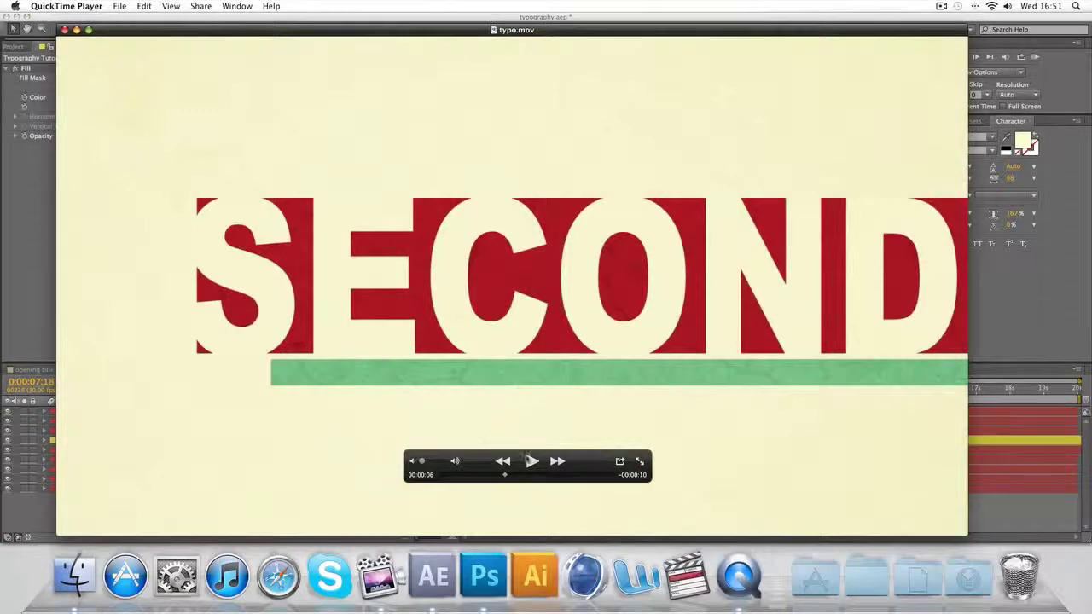
left_click(530, 461)
left_click(530, 461)
left_click(531, 461)
left_click(531, 462)
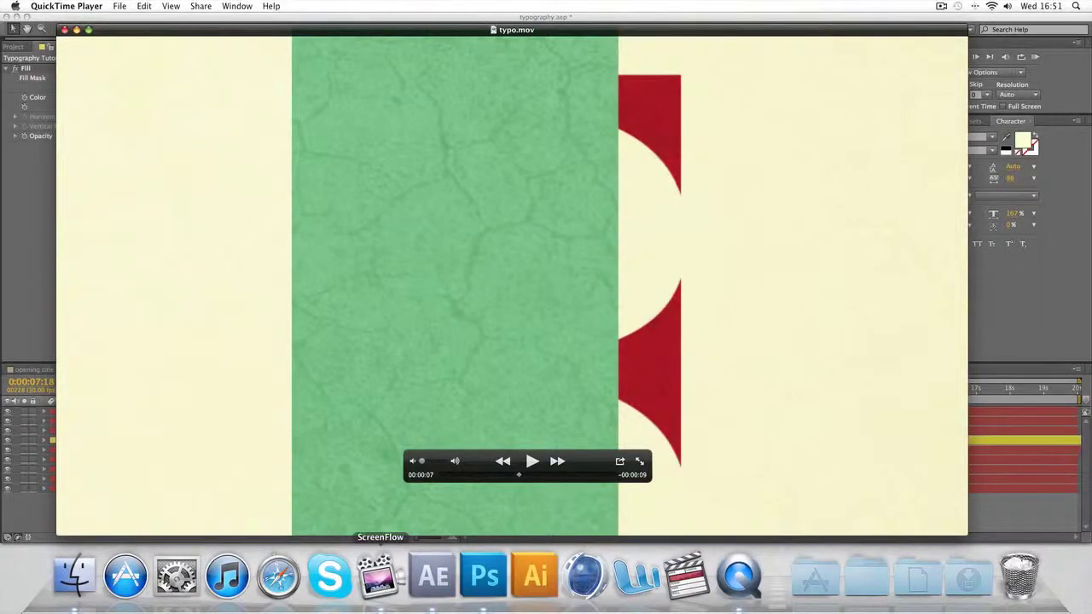
left_click(423, 578)
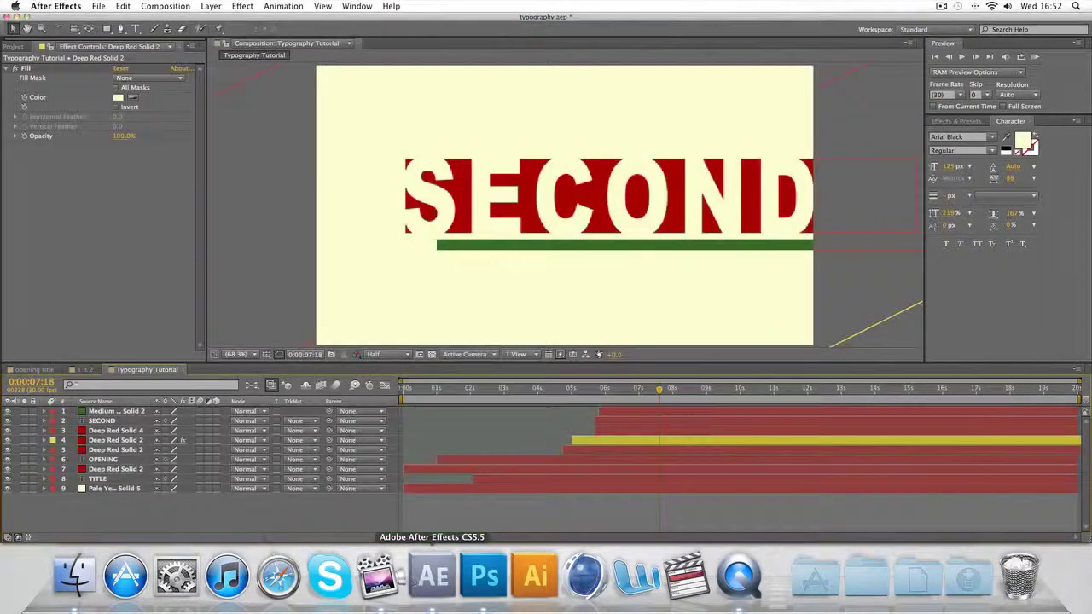
Step: Pre-compose all layers of the Typography Tutorial composition into a new composition named "second & first"
left_click(111, 490)
key("super+a")
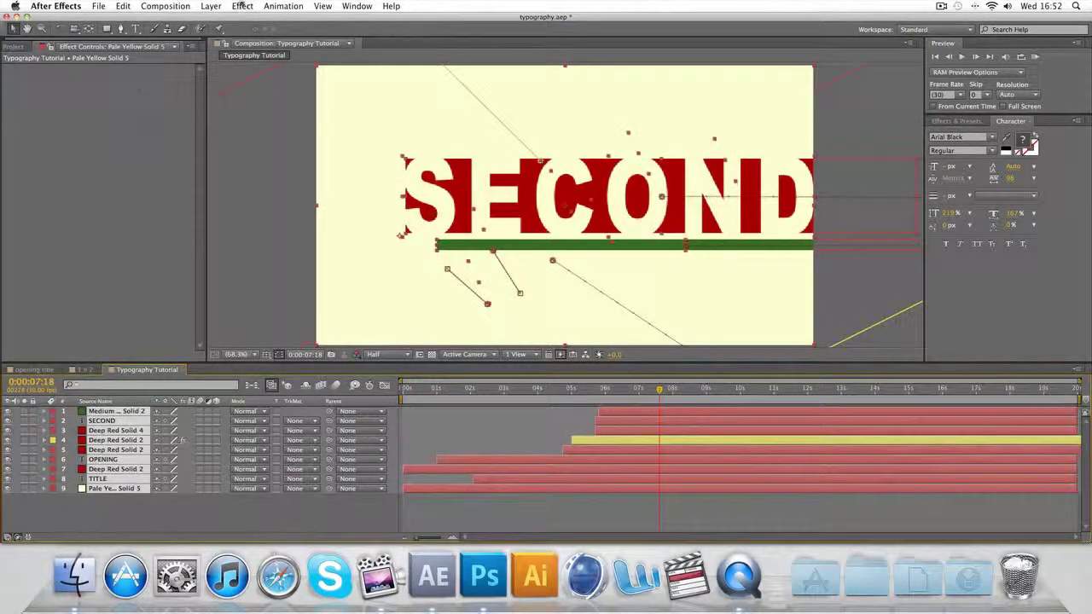
left_click(242, 6)
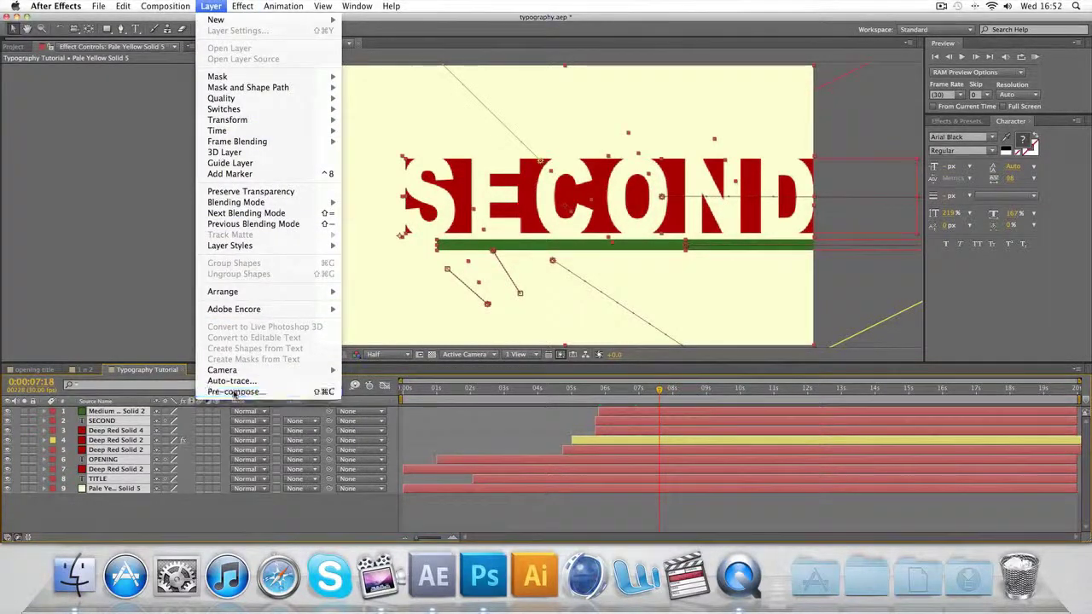
left_click(237, 392)
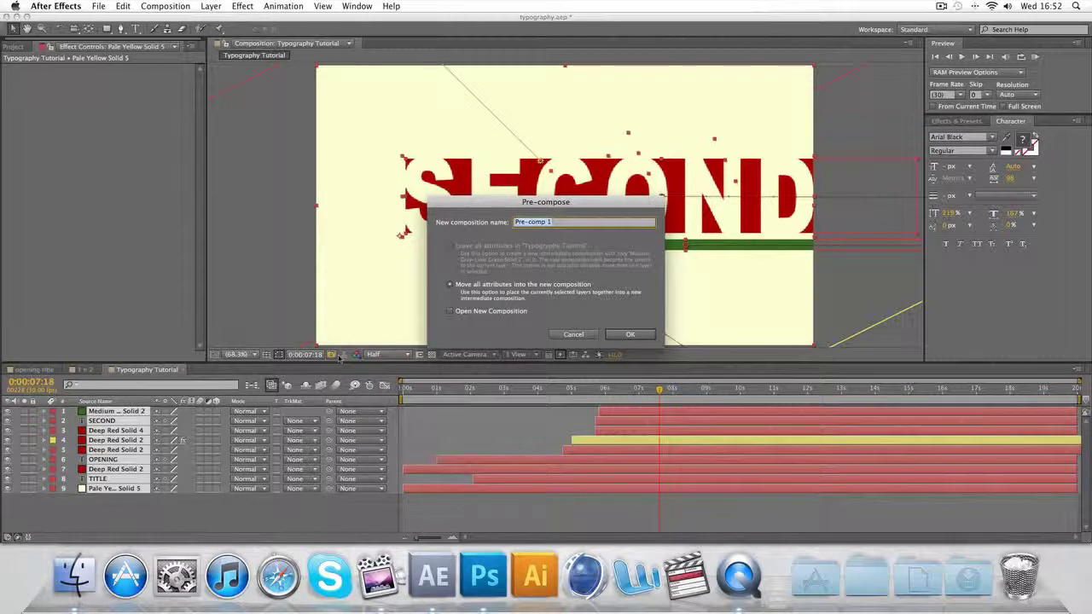
type("second")
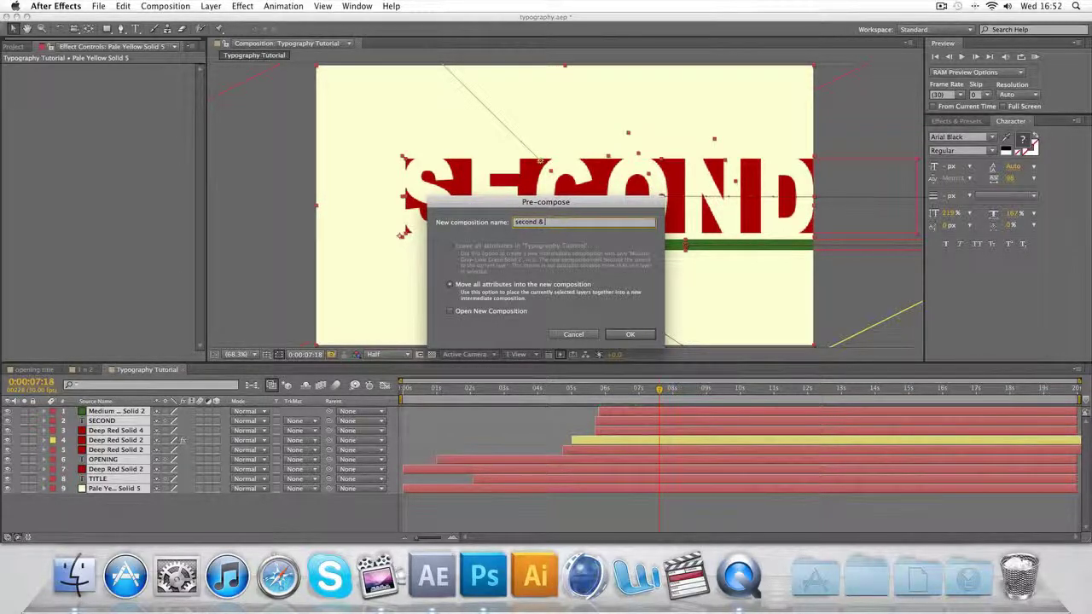
type(" & first")
key("Return")
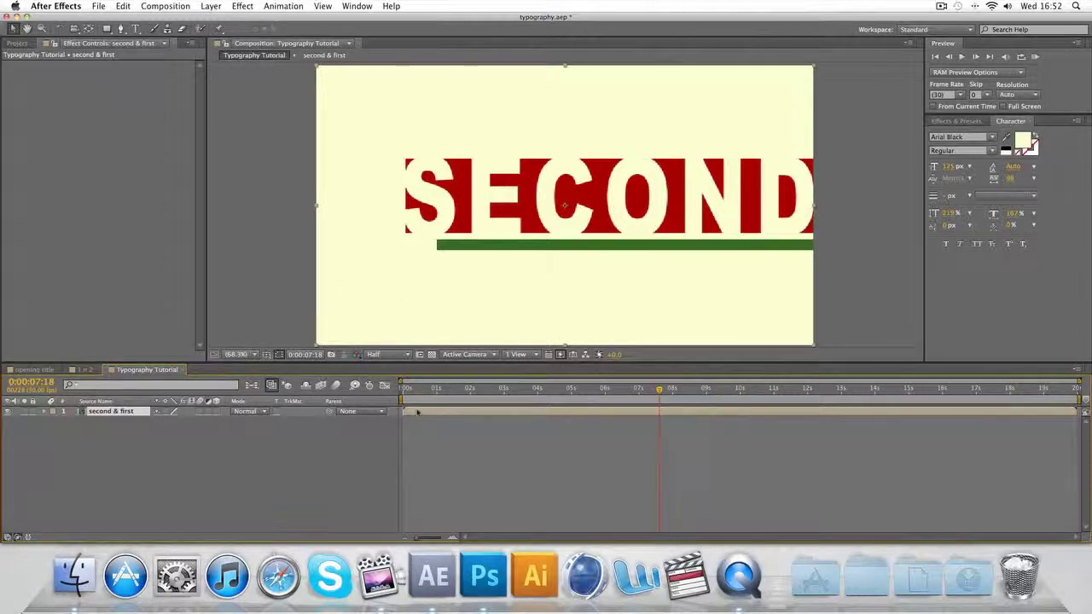
Step: Add starting Scale and Rotation keyframes to the second & first layer at 0:00:07:19
mouse_move(659, 389)
left_mouse_down()
mouse_move(616, 389)
mouse_move(672, 389)
mouse_move(659, 391)
left_mouse_up()
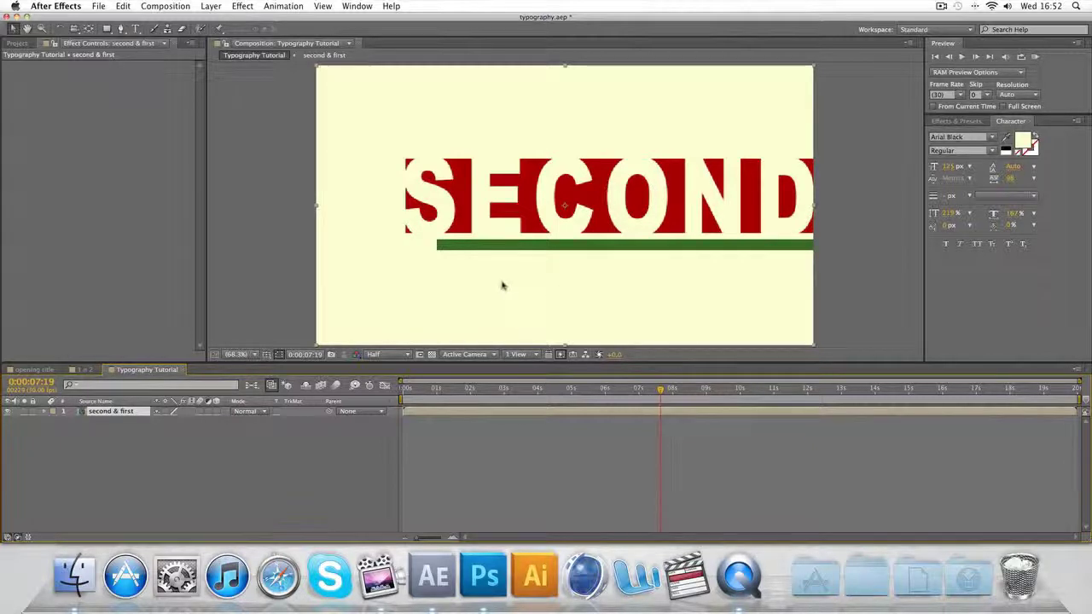
left_click(45, 412)
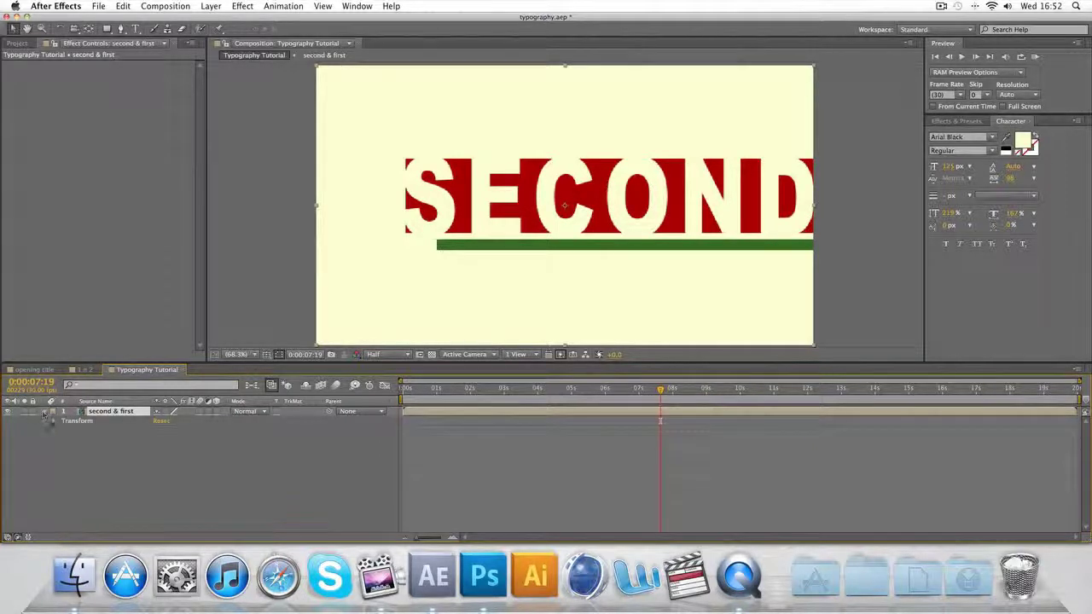
left_click(53, 422)
left_click(73, 439)
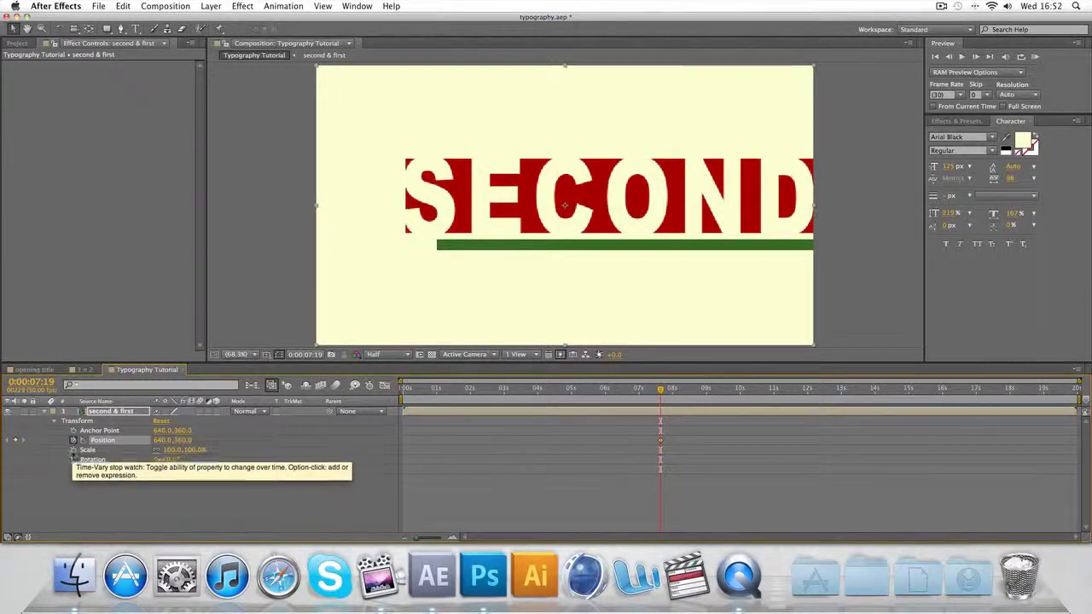
left_click(74, 450)
left_click(74, 460)
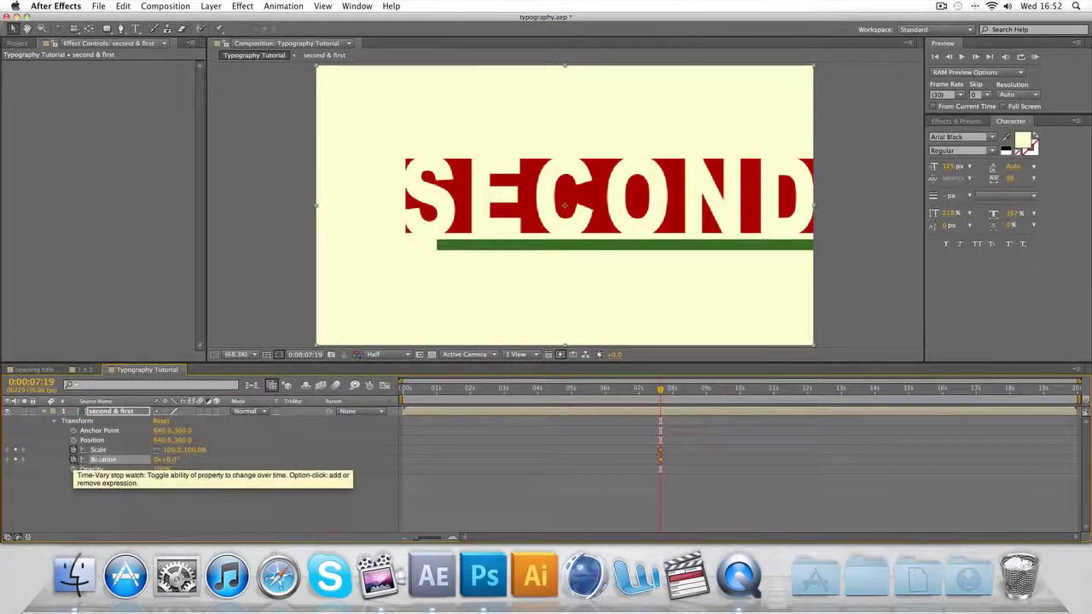
Step: Rotate the second & first layer to 90° at 0:00:08:15 with the Rotation tool
left_click_drag(661, 390, 689, 392)
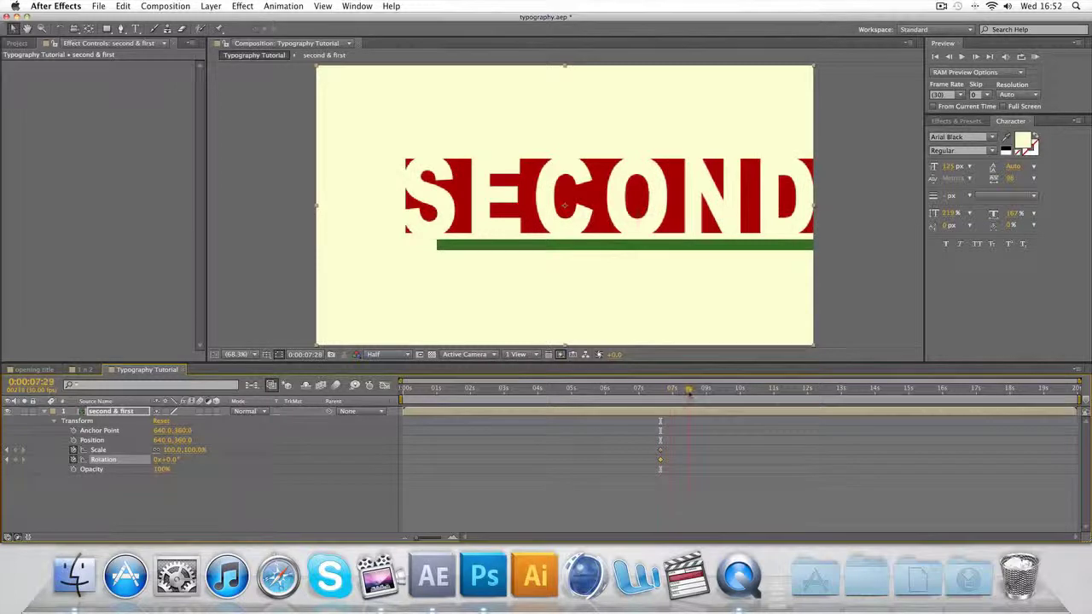
scroll(656, 253, "down", 3)
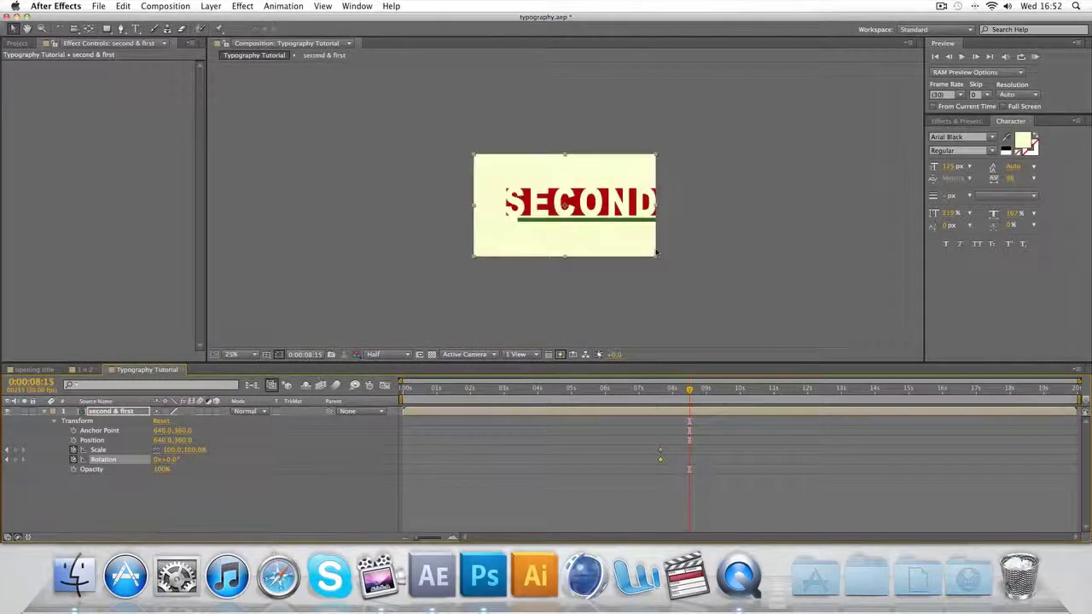
left_click(58, 28)
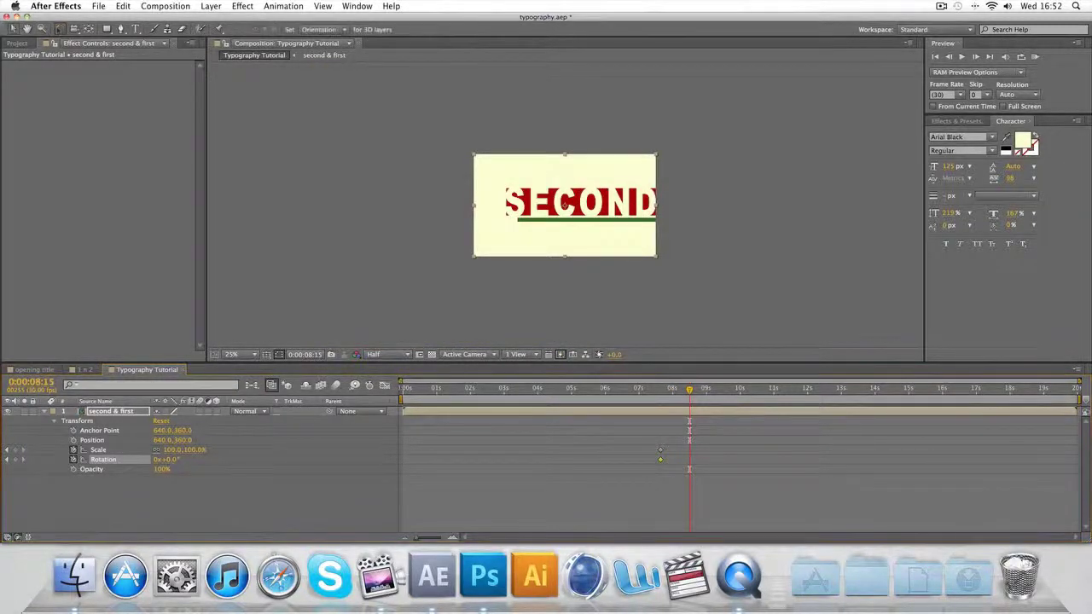
left_click_drag(562, 205, 618, 202)
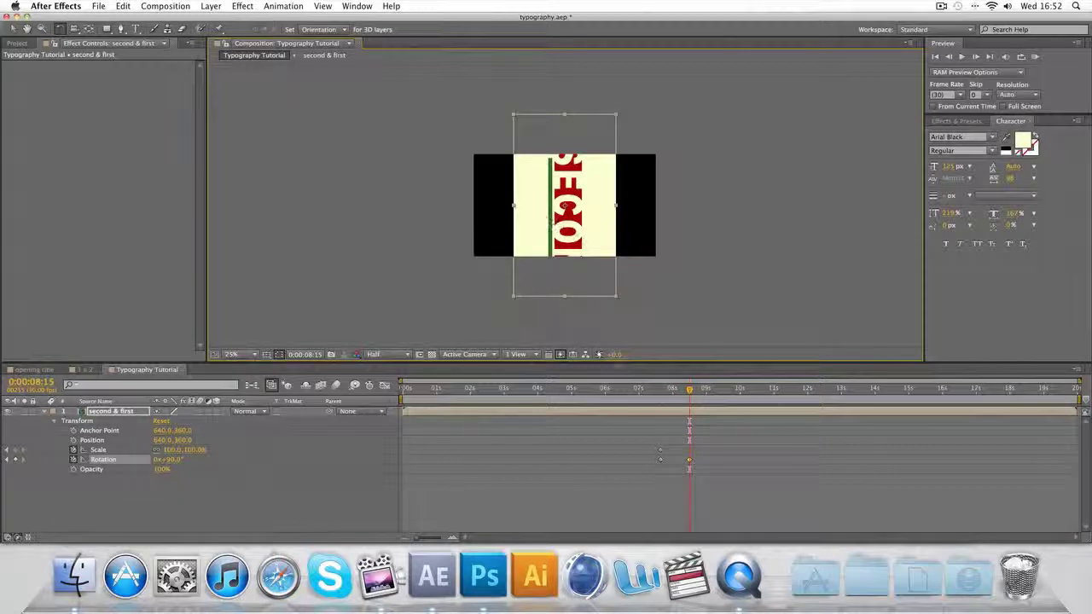
left_click_drag(619, 304, 627, 313)
key("v")
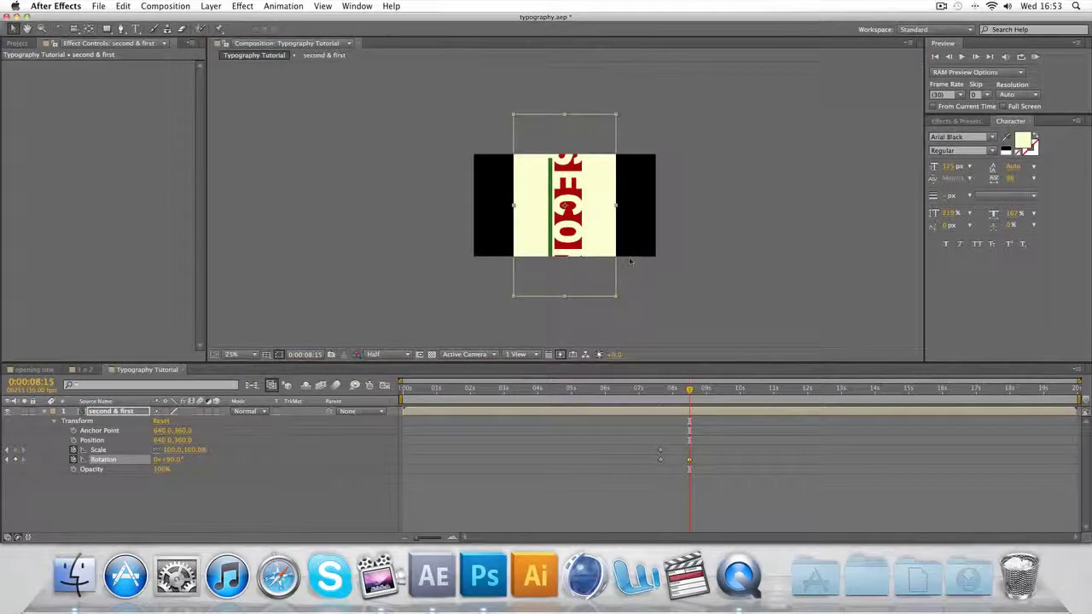
Step: Enlarge the second & first layer proportionally to about 317.5% at 0:00:08:15 and check the rotation near 0:00:07:22 for exposed corners
left_click_drag(619, 300, 658, 367)
left_click_drag(760, 379, 768, 380)
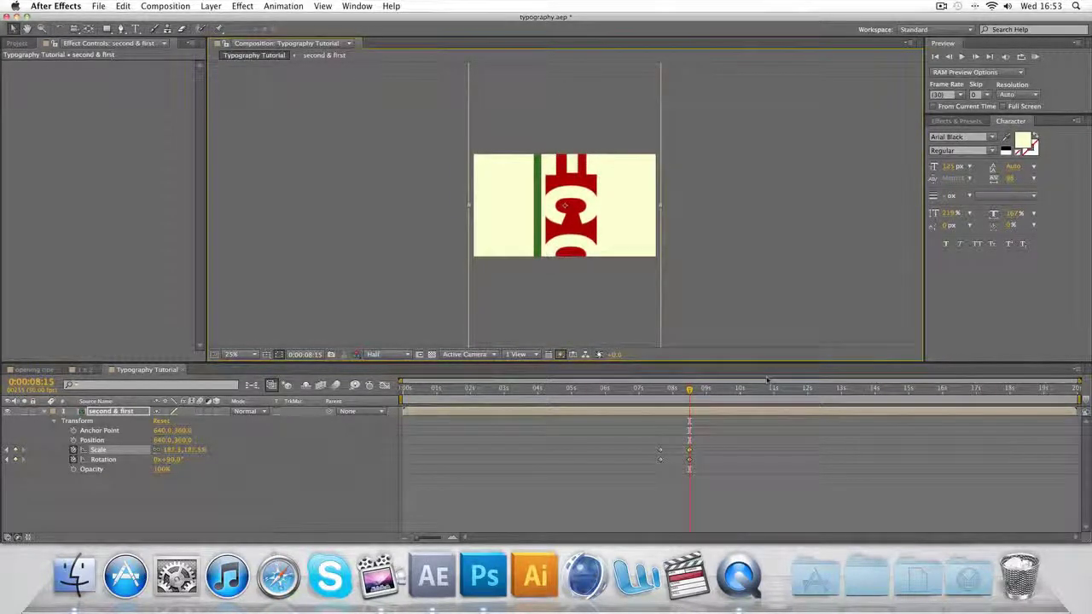
left_click(762, 303)
left_click_drag(687, 398, 690, 395)
left_click(126, 411)
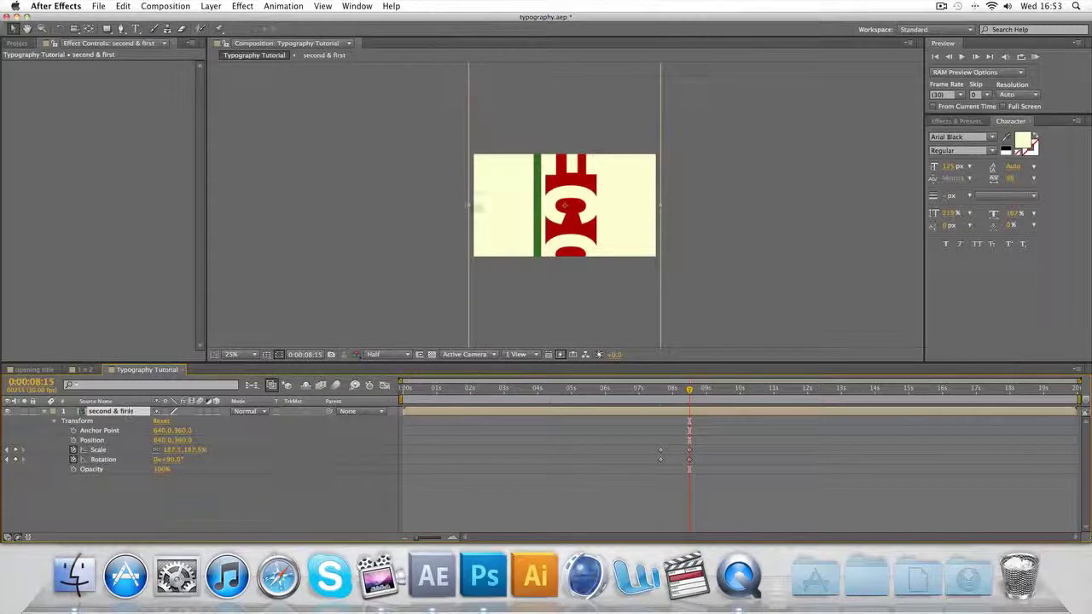
key("comma")
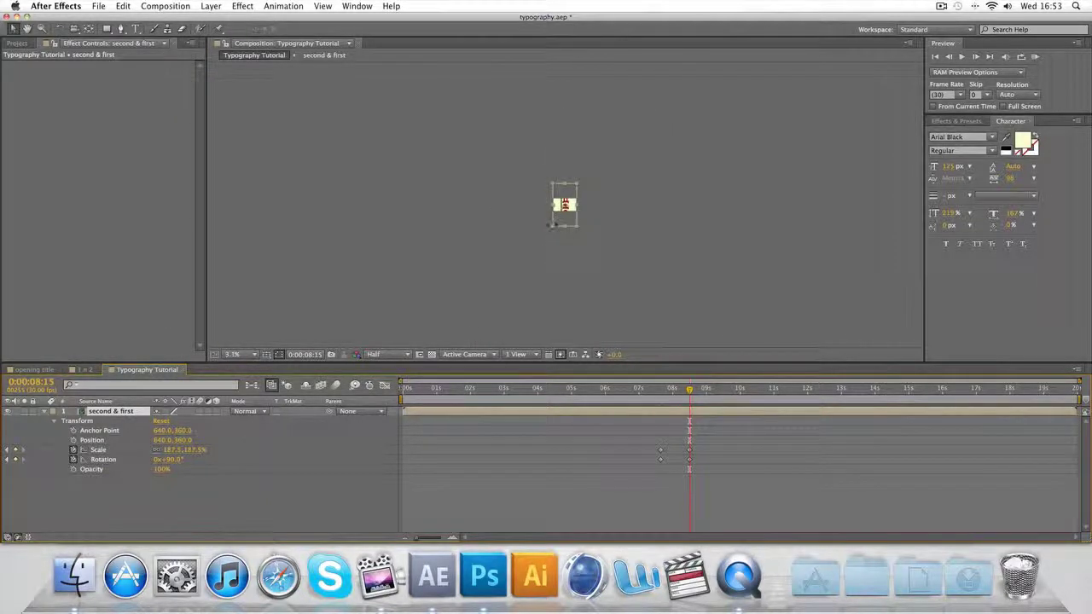
left_click_drag(577, 227, 598, 244)
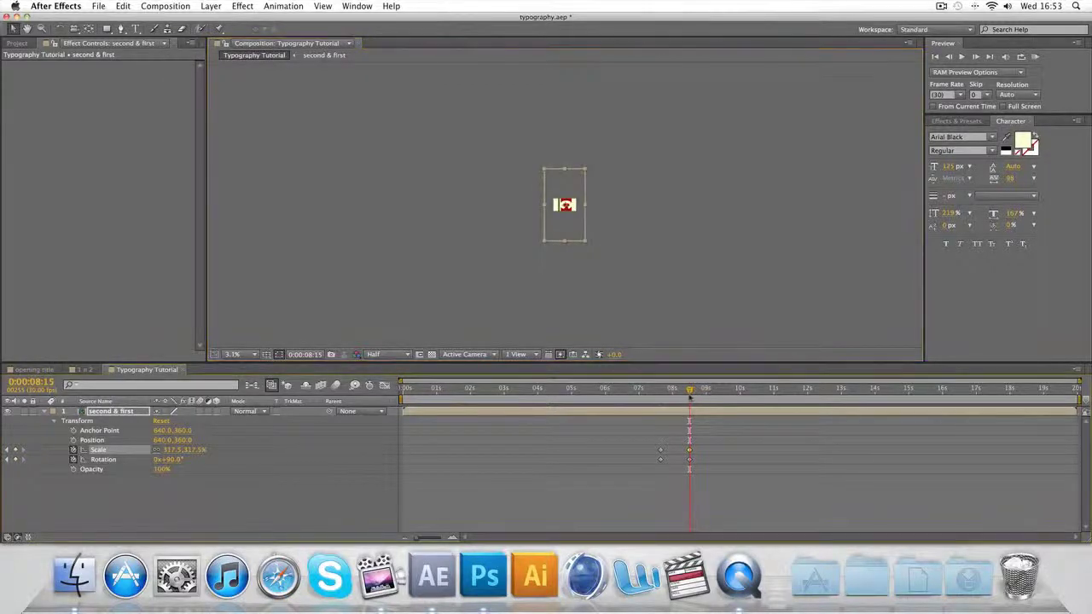
left_click_drag(689, 391, 664, 394)
left_click(663, 288)
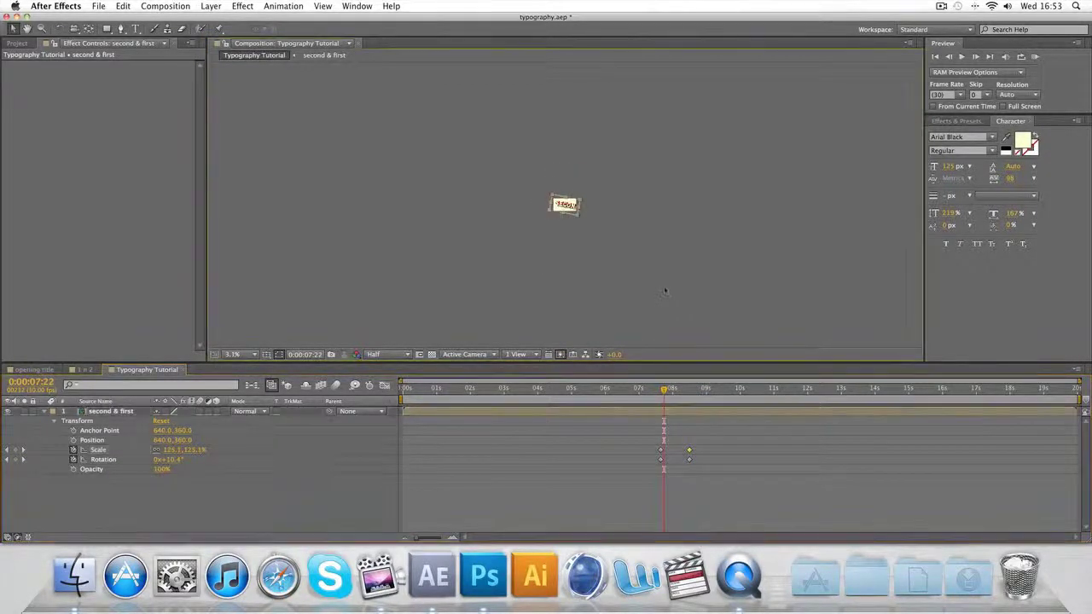
scroll(565, 205, "up", 4)
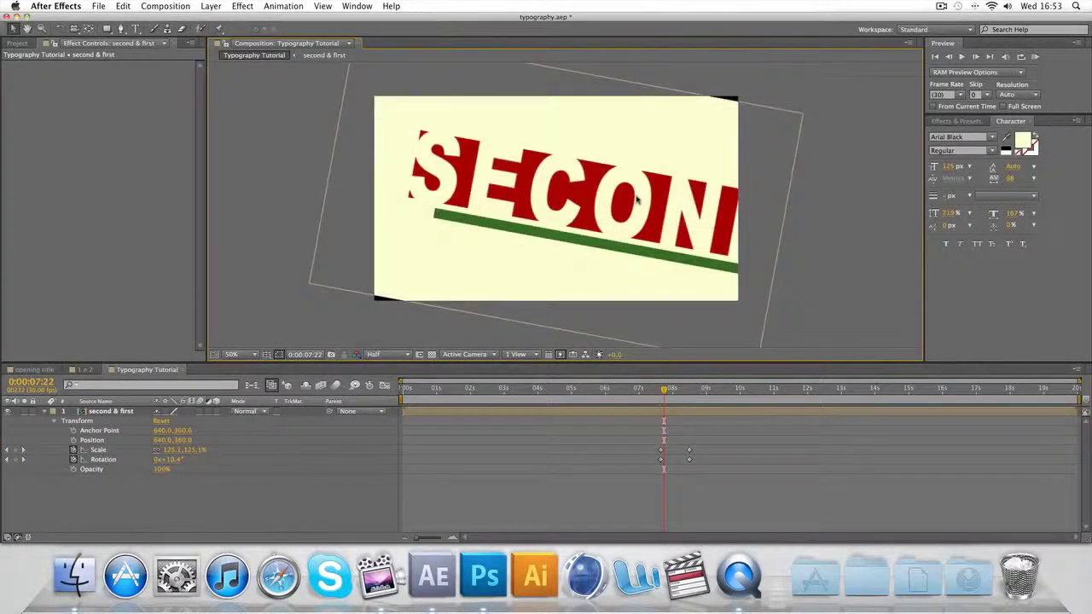
scroll(565, 205, "down", 1)
Step: Increase the second & first layer's end Scale keyframe at 0:00:08:15 to about 370%
left_click(689, 390)
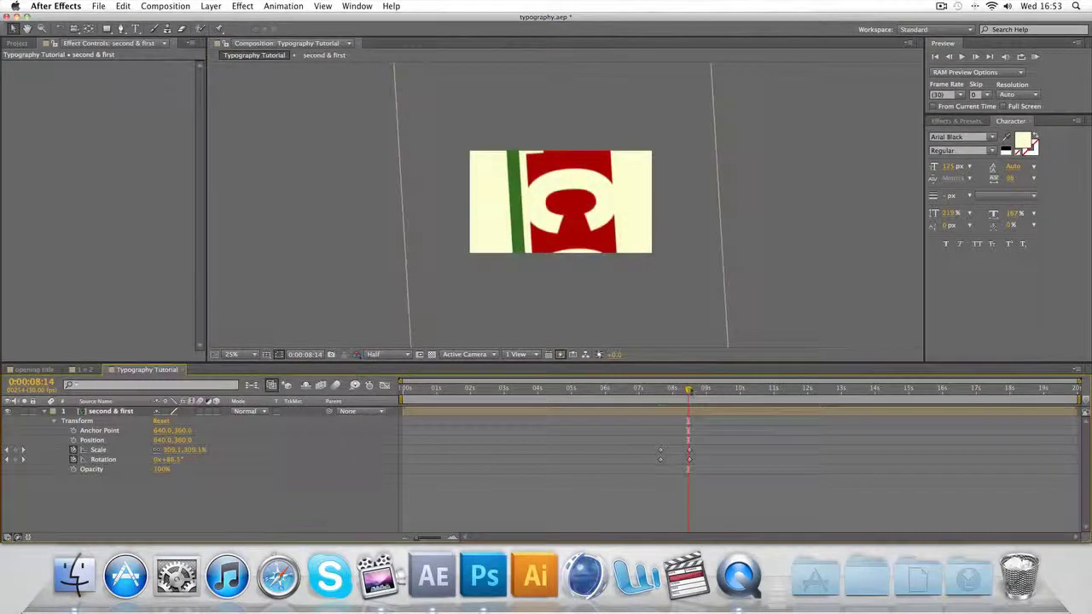
key("comma")
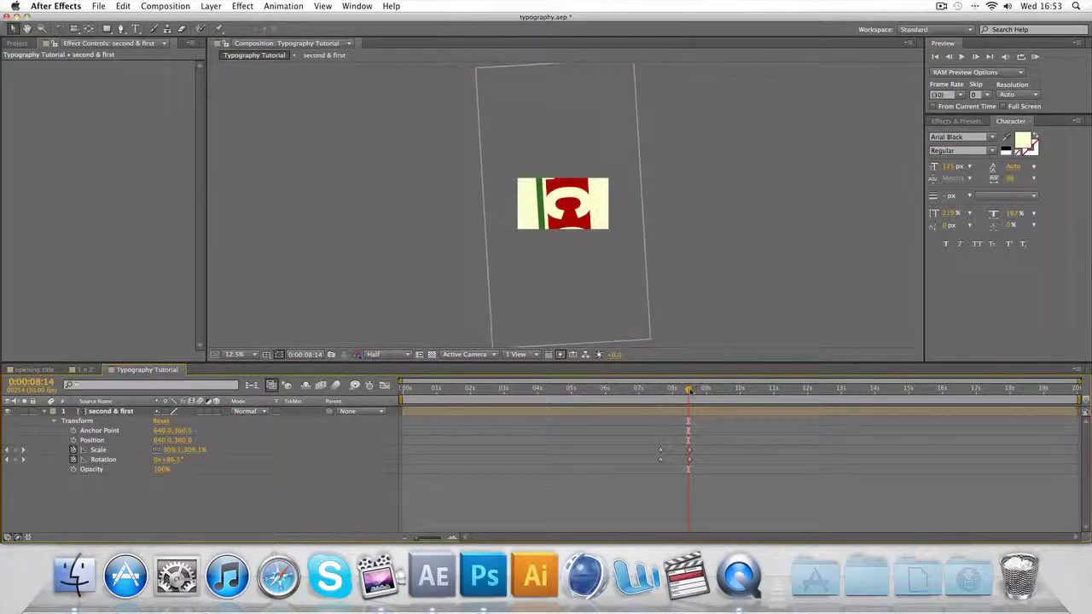
left_click_drag(689, 390, 689, 390)
key("comma")
key("comma")
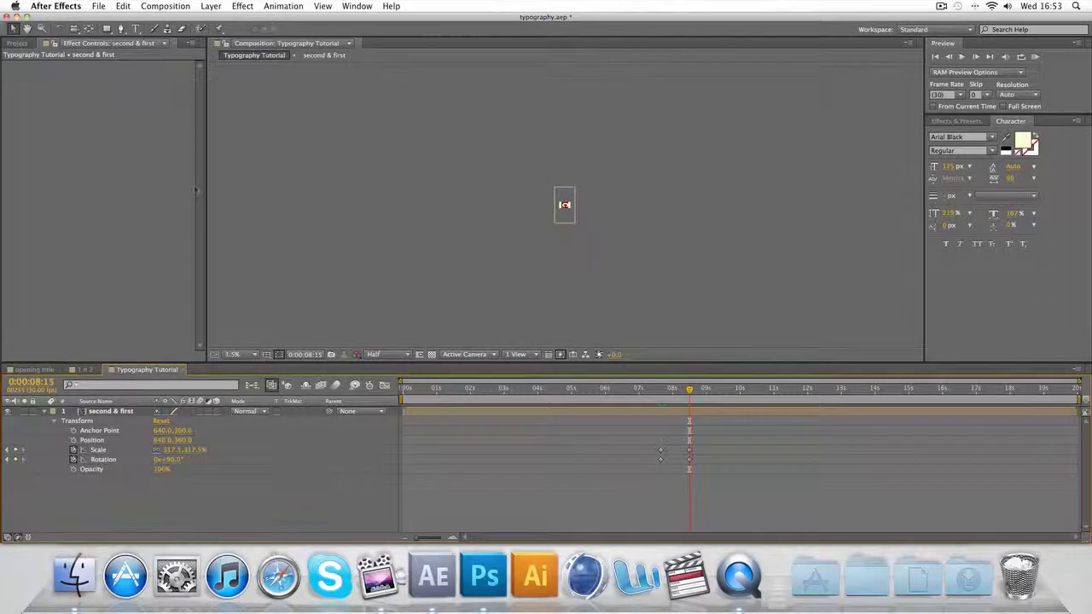
left_click(98, 411)
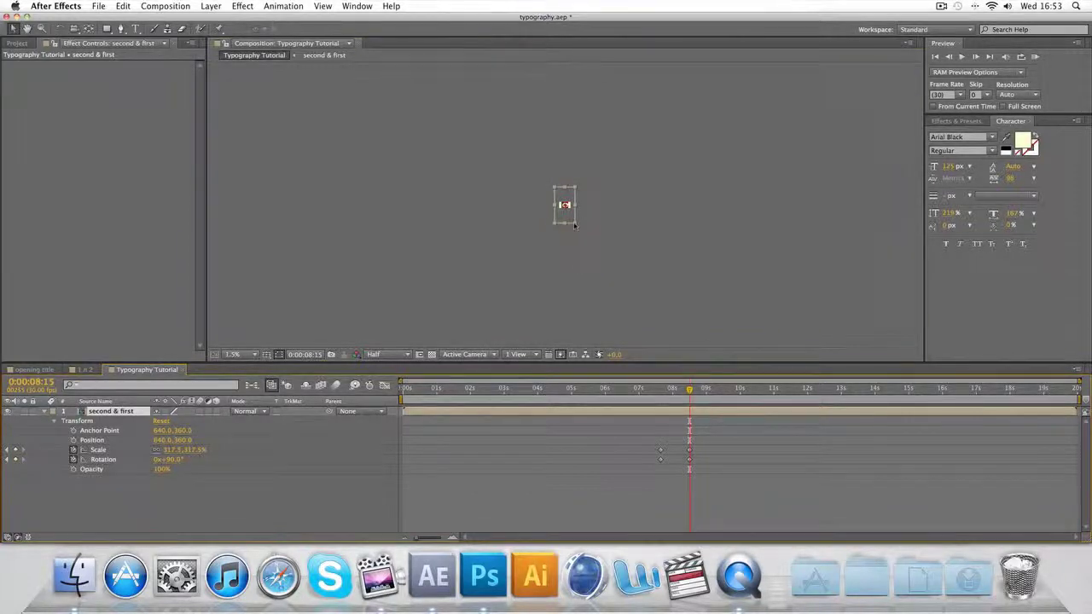
left_click_drag(574, 224, 580, 237)
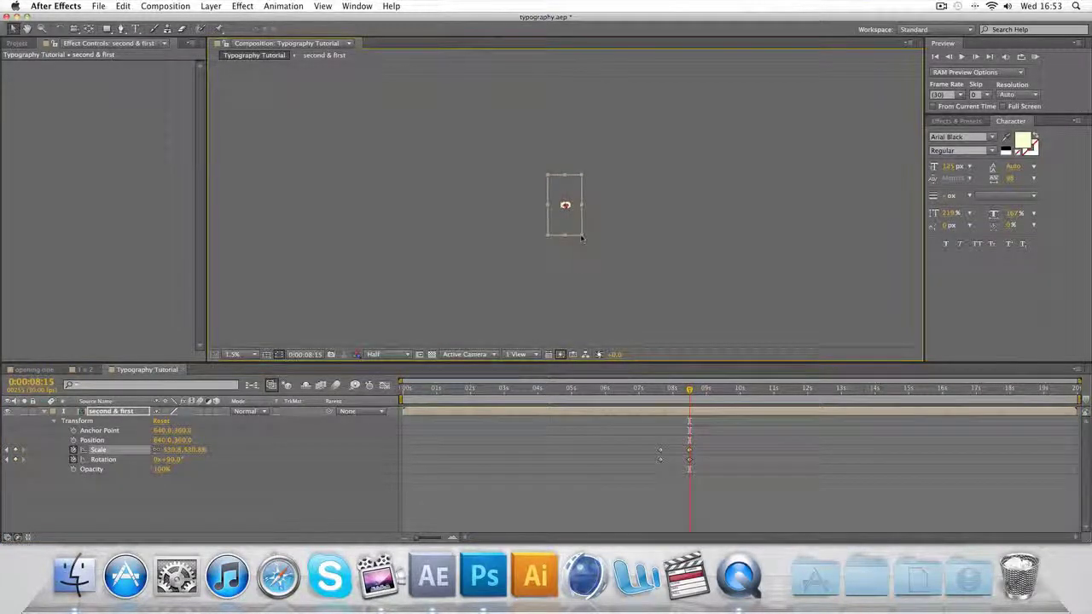
left_click(117, 411)
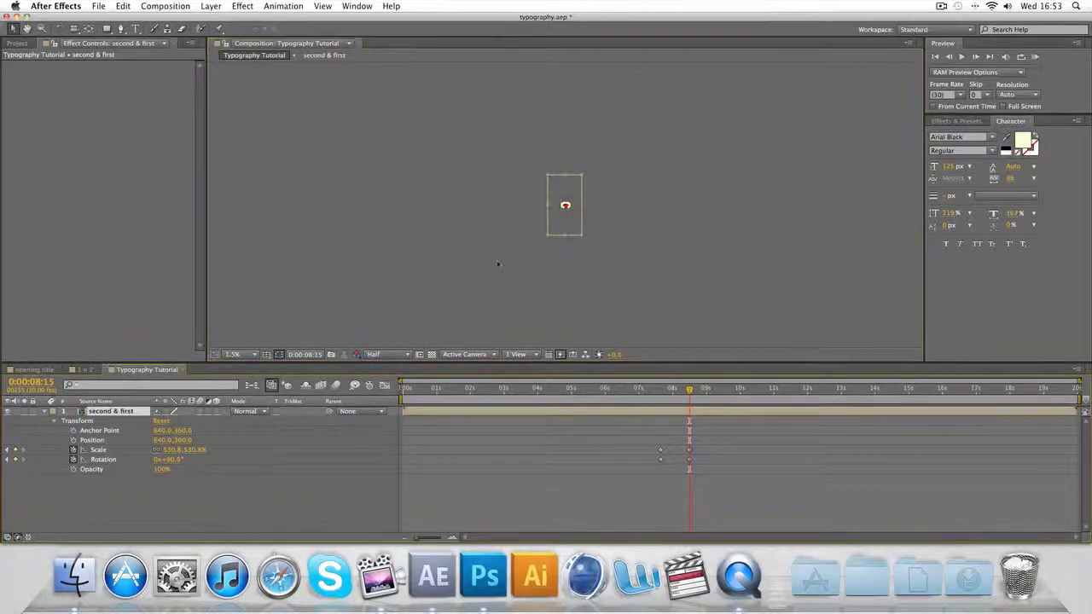
left_click_drag(584, 241, 578, 228)
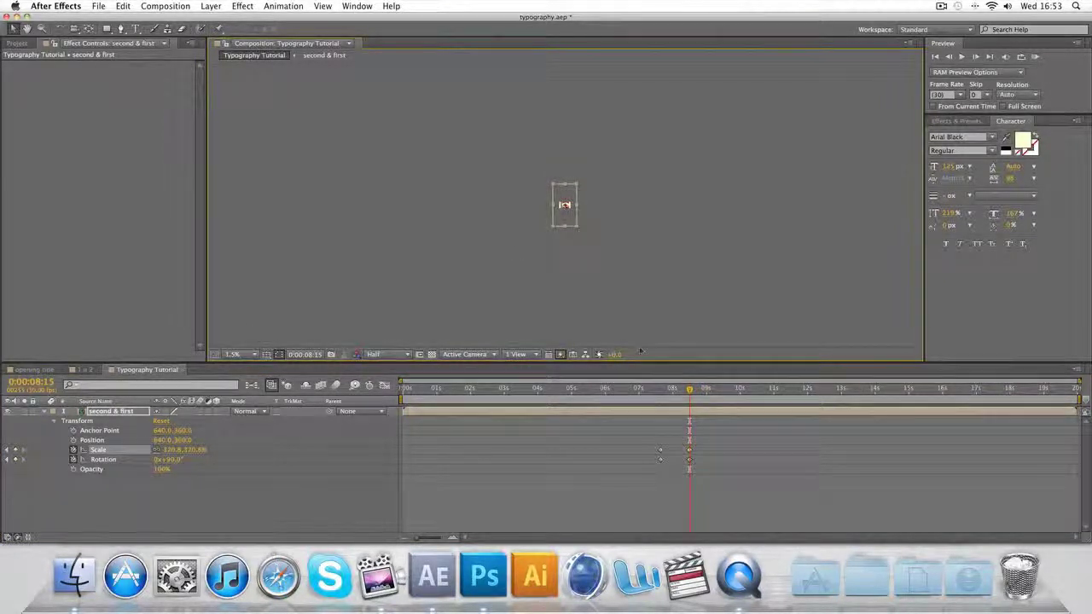
Step: Examine the second & first layer's rotating zoom frame by frame from about 0:00:07:22 to 0:00:08:21 for exposed edges
left_click_drag(687, 390, 670, 390)
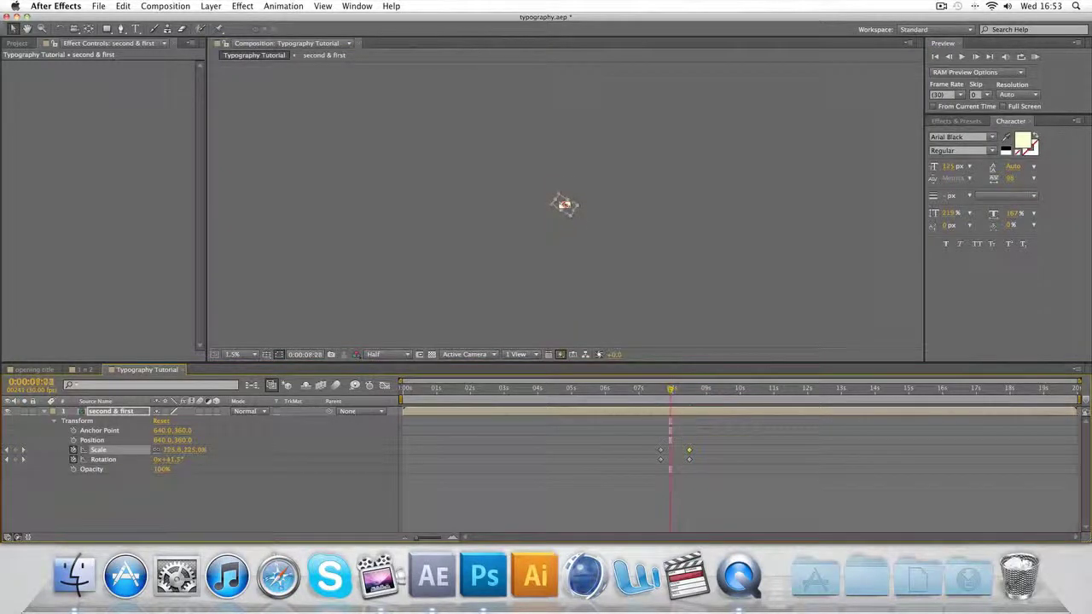
scroll(629, 256, "up", 3)
scroll(628, 256, "up", 1)
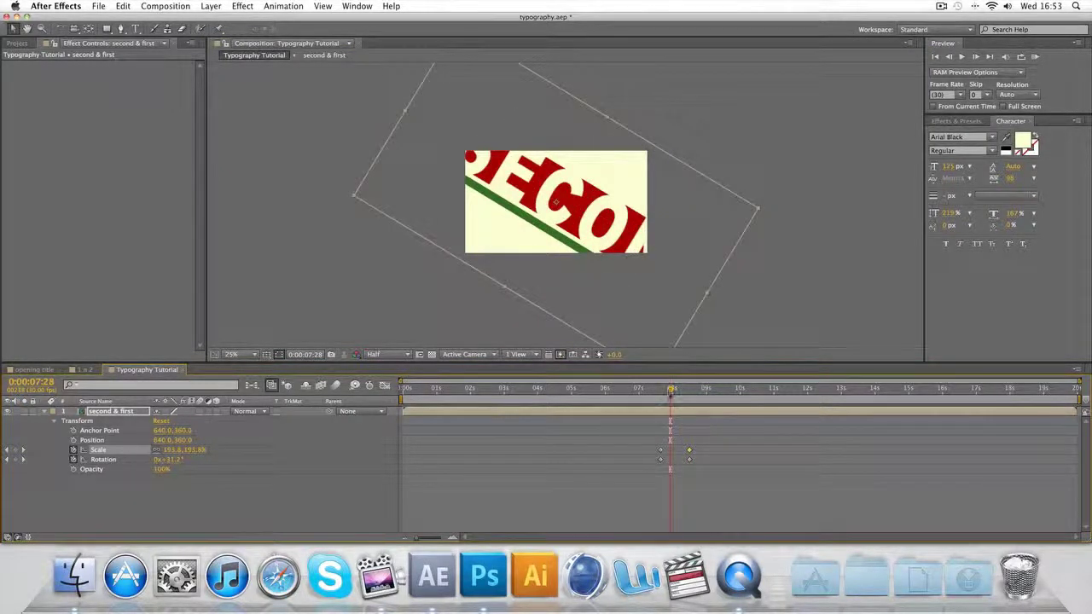
left_click_drag(669, 391, 663, 391)
key("Page_Down")
key("Page_Down")
key("Page_Down")
key("Page_Down")
key("Page_Down")
key("Page_Down")
key("Page_Down")
key("Page_Down")
key("Page_Down")
key("Page_Down")
key("Page_Down")
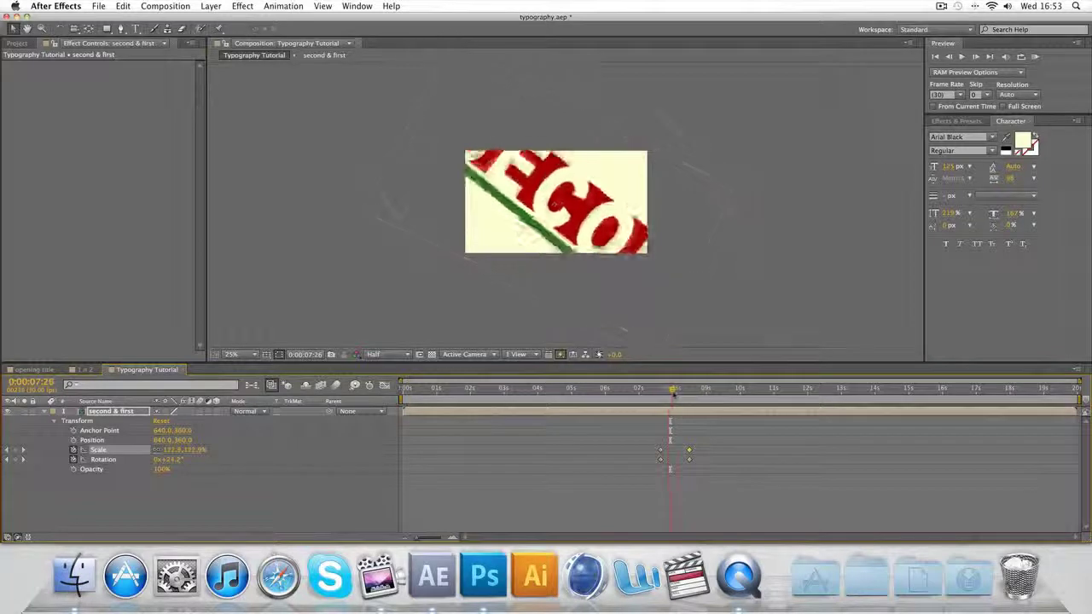
key("Page_Down")
key("Page_Down")
key("Page_Down")
key("Page_Down")
key("Page_Down")
key("Page_Down")
key("Page_Down")
key("Page_Down")
key("Page_Down")
key("Page_Down")
key("Page_Down")
key("Page_Down")
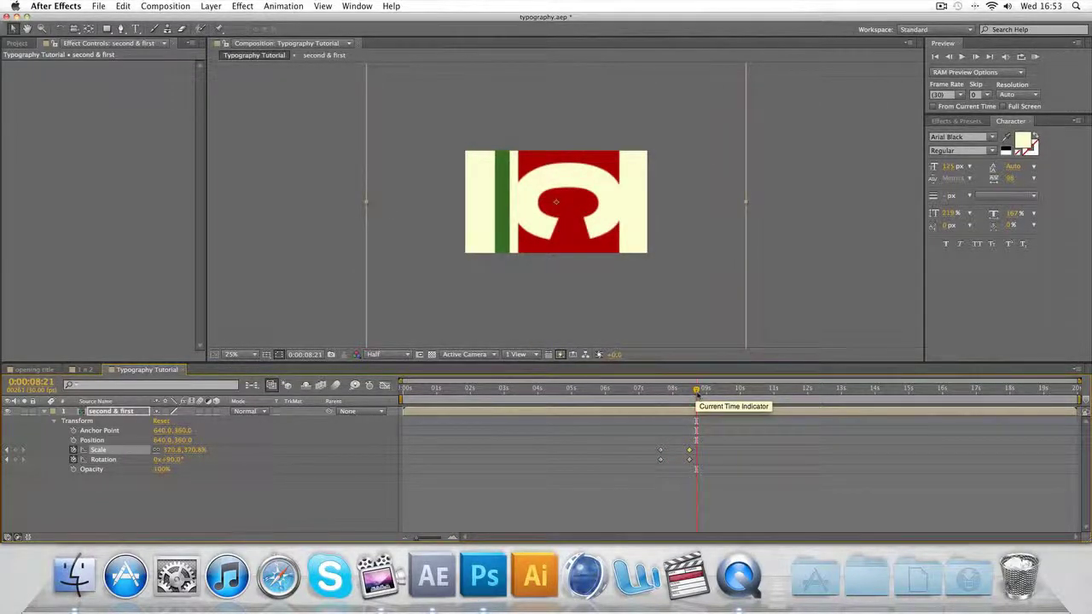
Step: Create a 1280 x 720 px solid in the Typography Tutorial composition, with its color sampled from the green underline
left_click(117, 487)
right_click(117, 488)
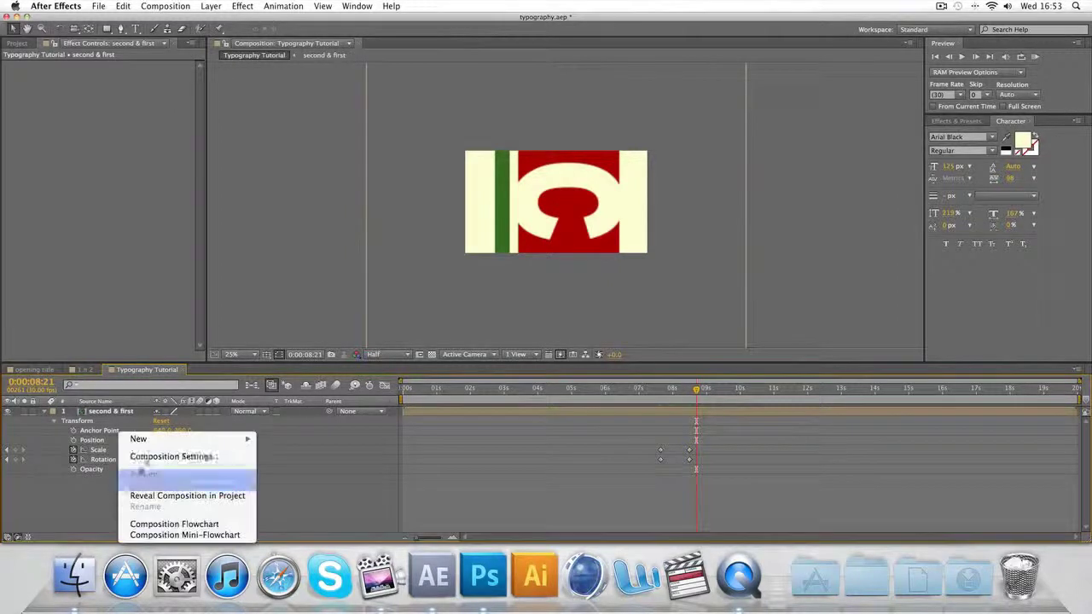
mouse_move(140, 439)
left_click(281, 466)
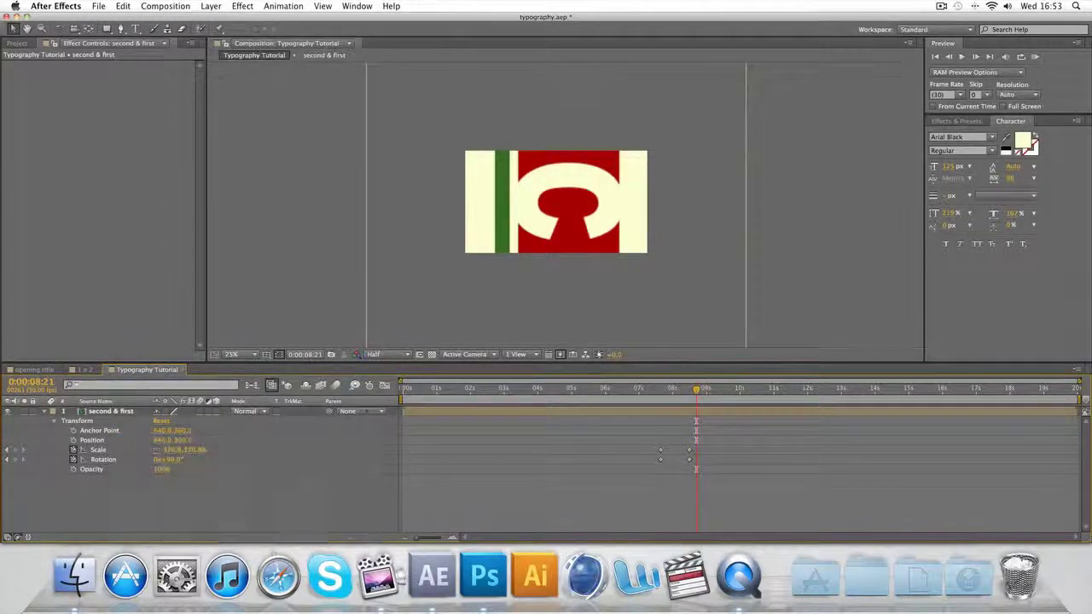
left_click(798, 364)
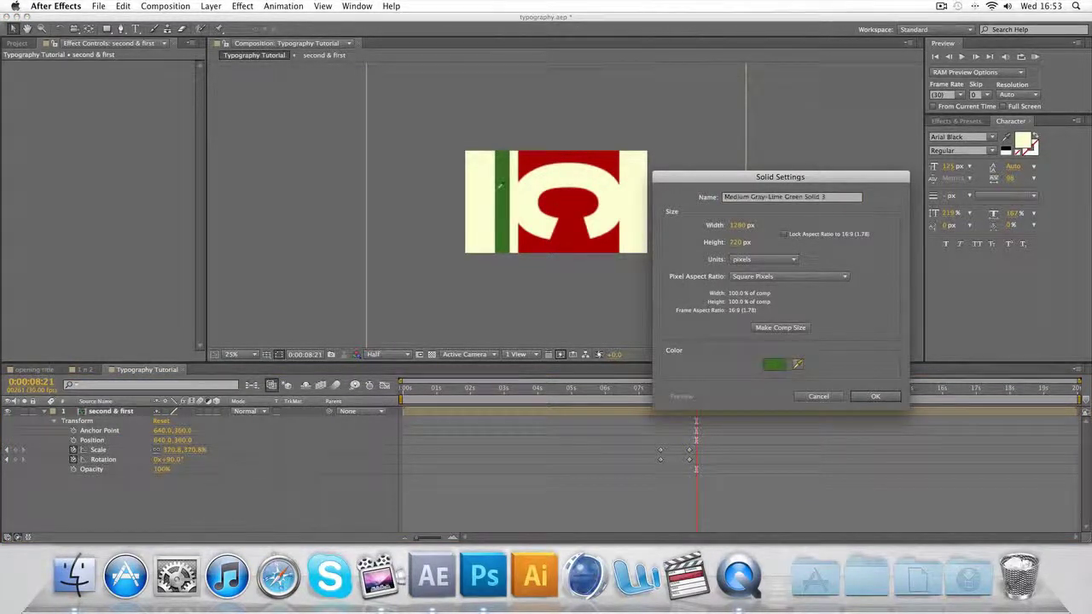
left_click(876, 396)
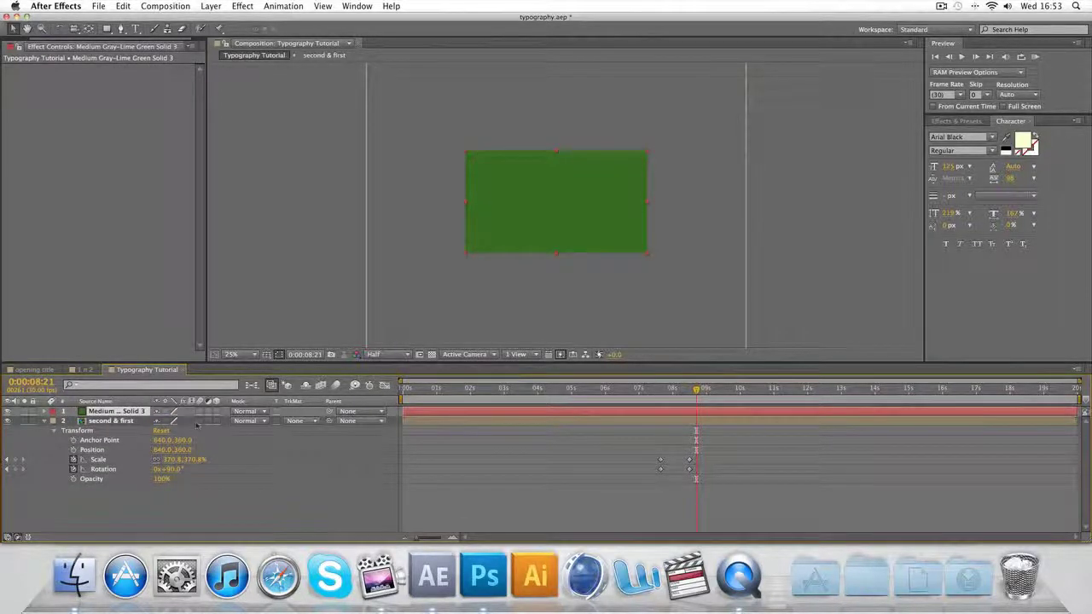
Step: Play the reference video typo.mov in QuickTime Player through the green wipe to THIRD TITLE, pausing at key moments, and return to After Effects
left_click(739, 576)
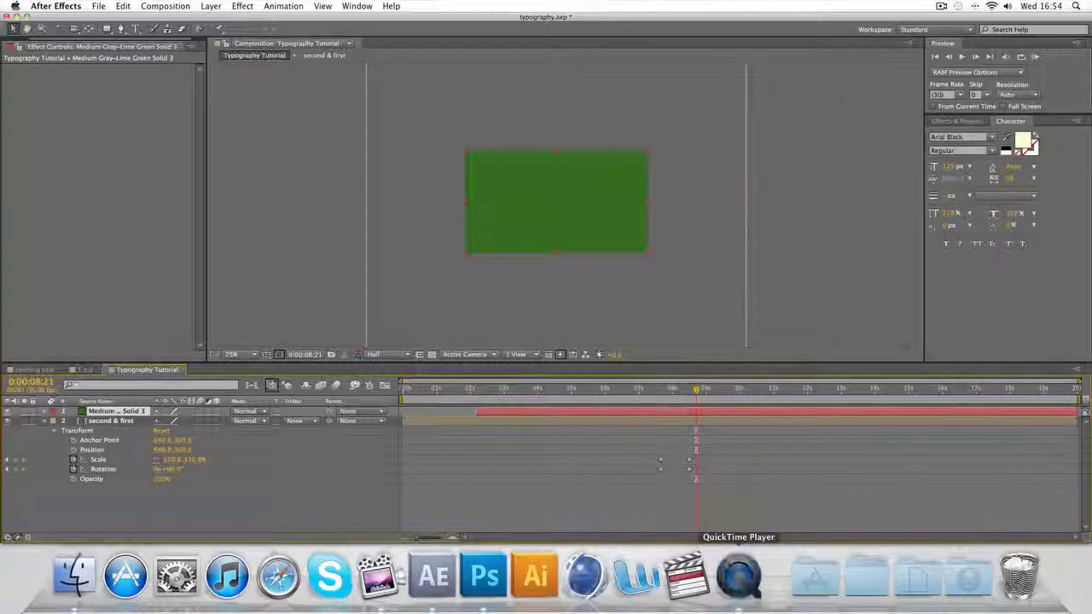
left_click(510, 476)
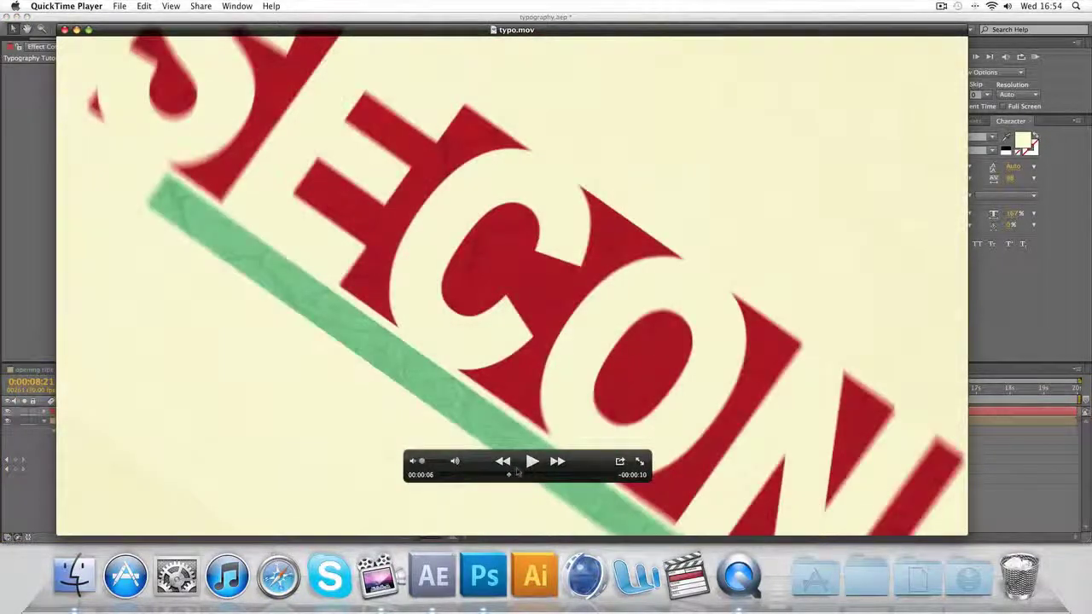
left_click(530, 463)
left_click(529, 465)
left_click(530, 462)
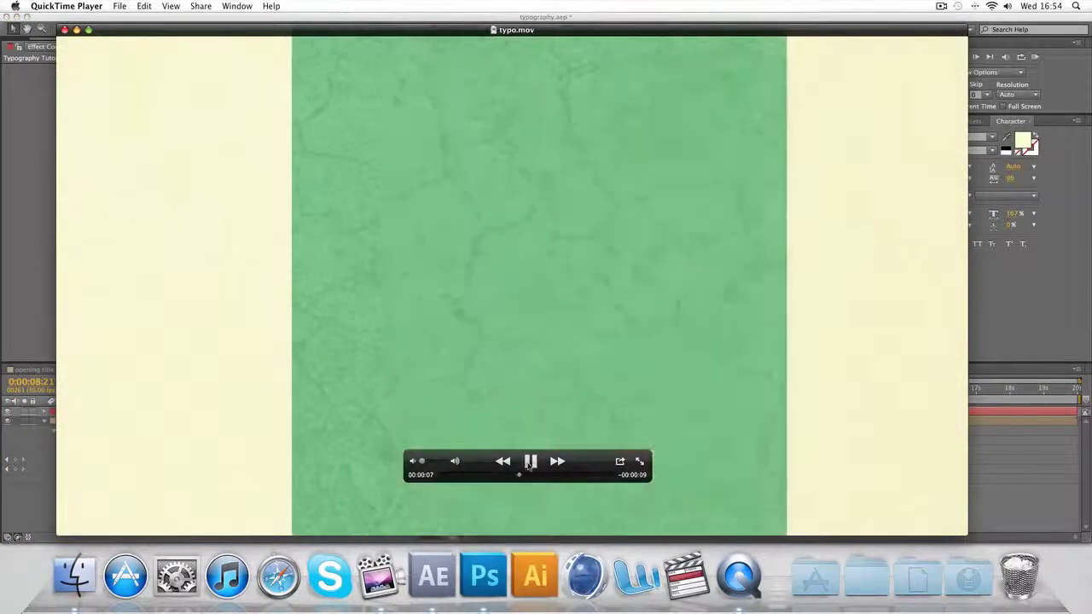
left_click(530, 462)
left_click(530, 462)
left_click(530, 461)
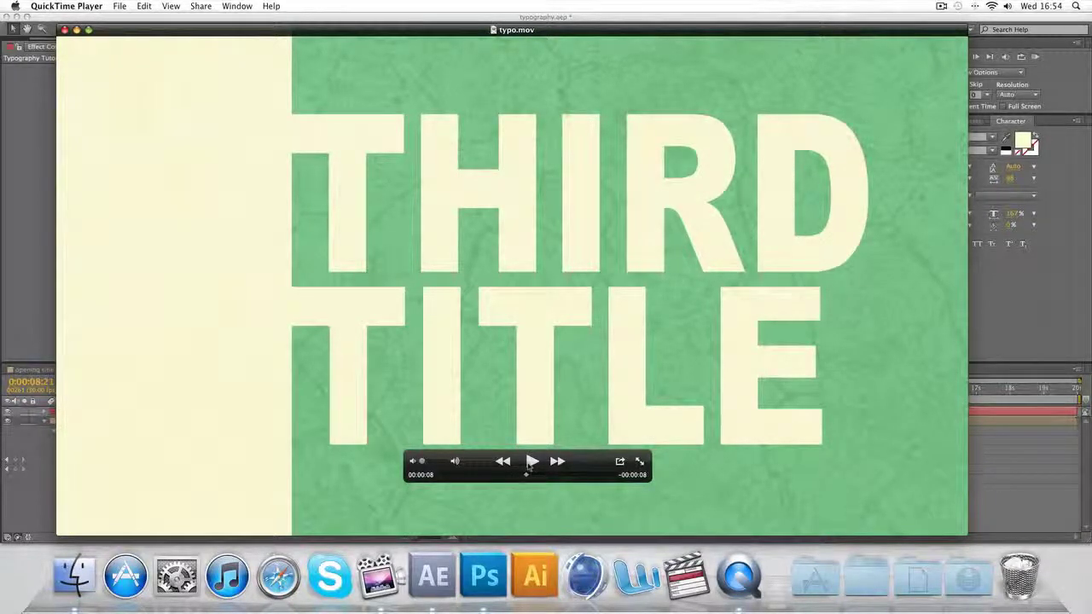
left_click(432, 577)
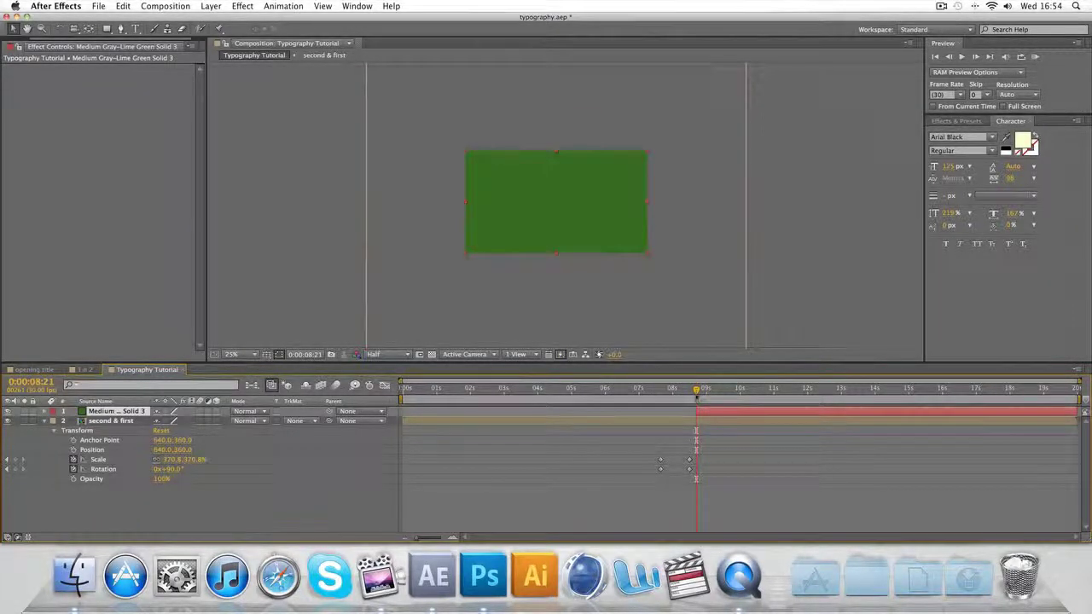
Step: Shift the green solid layer earlier in time so it starts at 0:00:08:15, on the second & first layer's end keyframes
left_click_drag(697, 391, 694, 391)
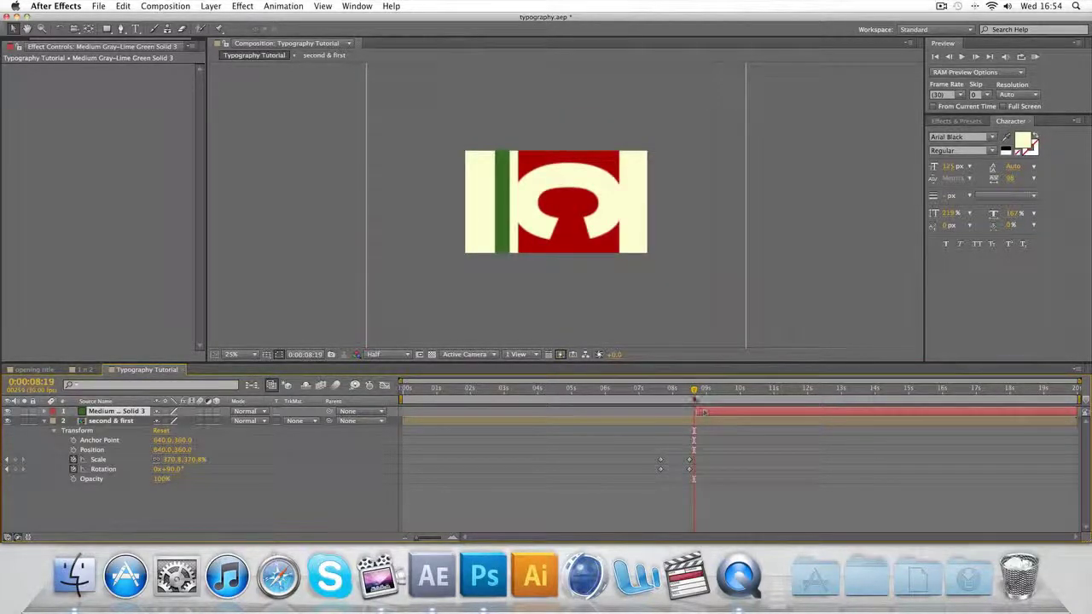
left_click_drag(699, 416, 697, 414)
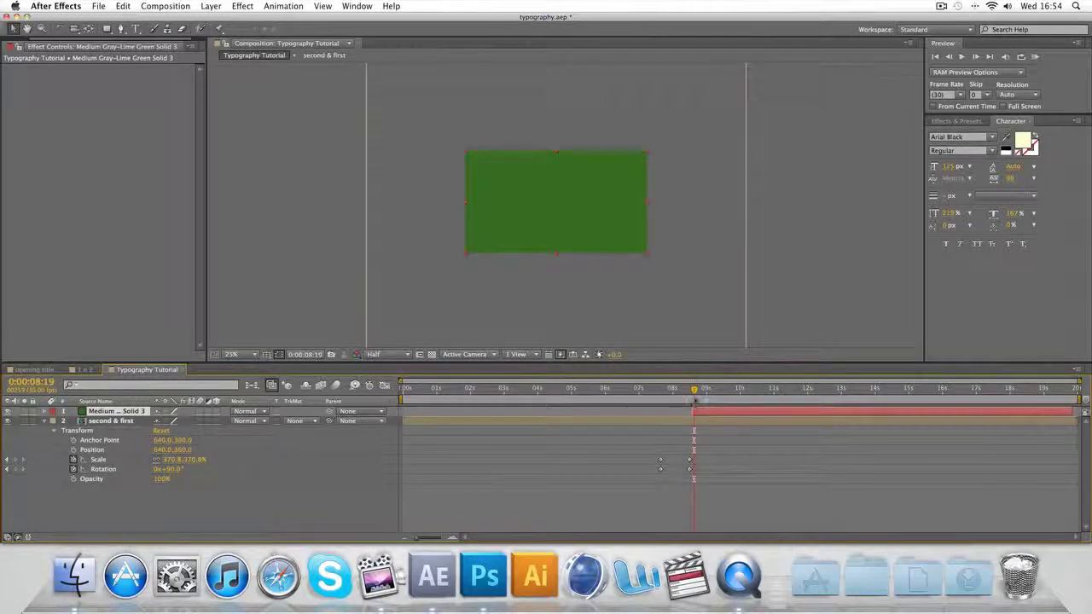
left_click(691, 397)
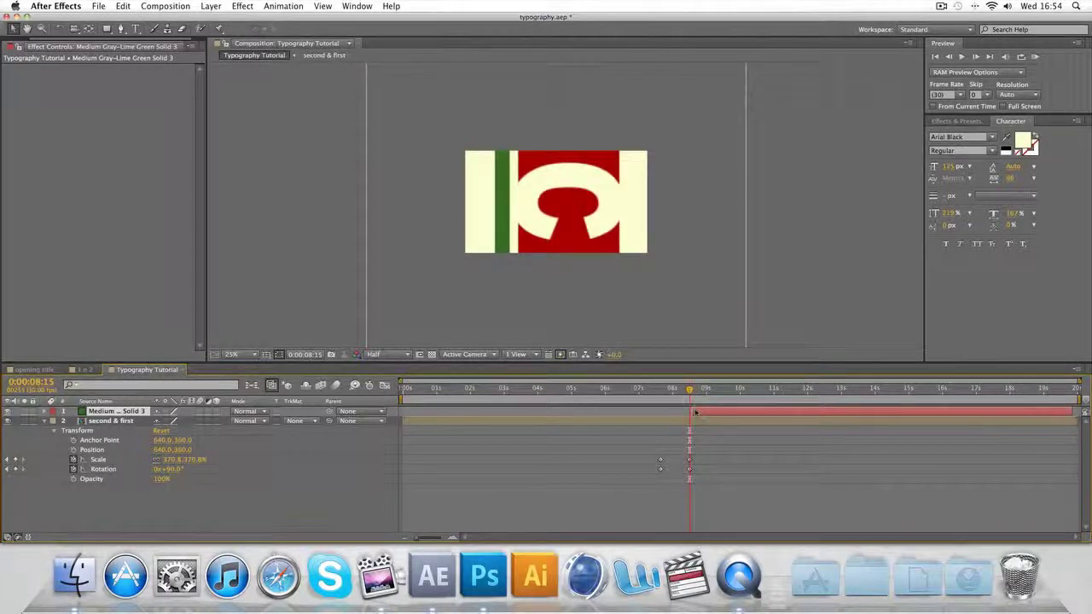
left_click_drag(696, 413, 692, 413)
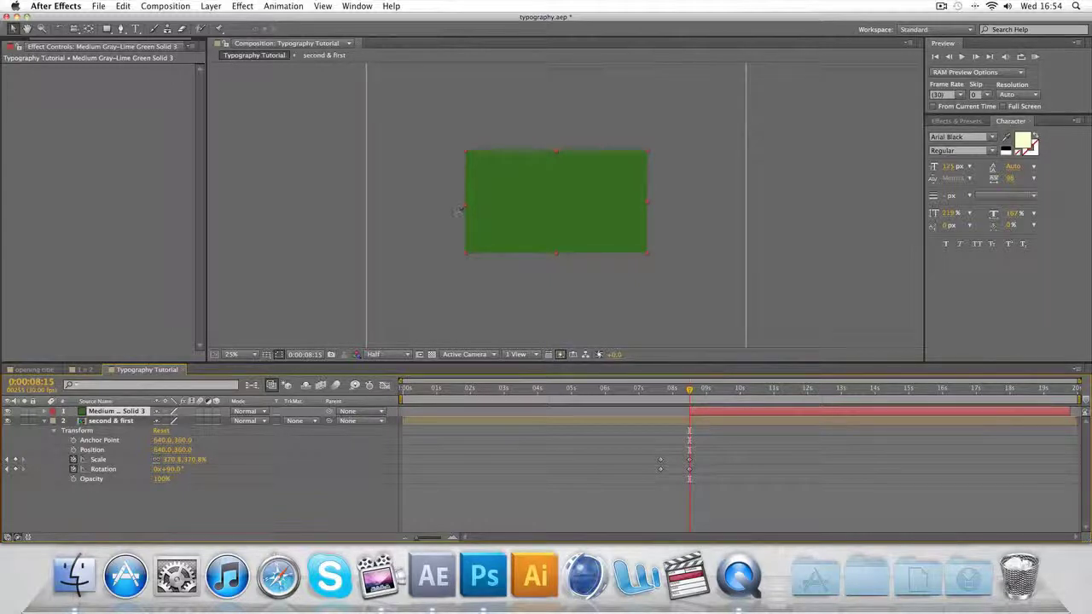
Step: Move the green solid horizontally to about Position 912, 360 so it covers the underline onward, and reveal its Transform properties
left_click_drag(487, 210, 525, 210)
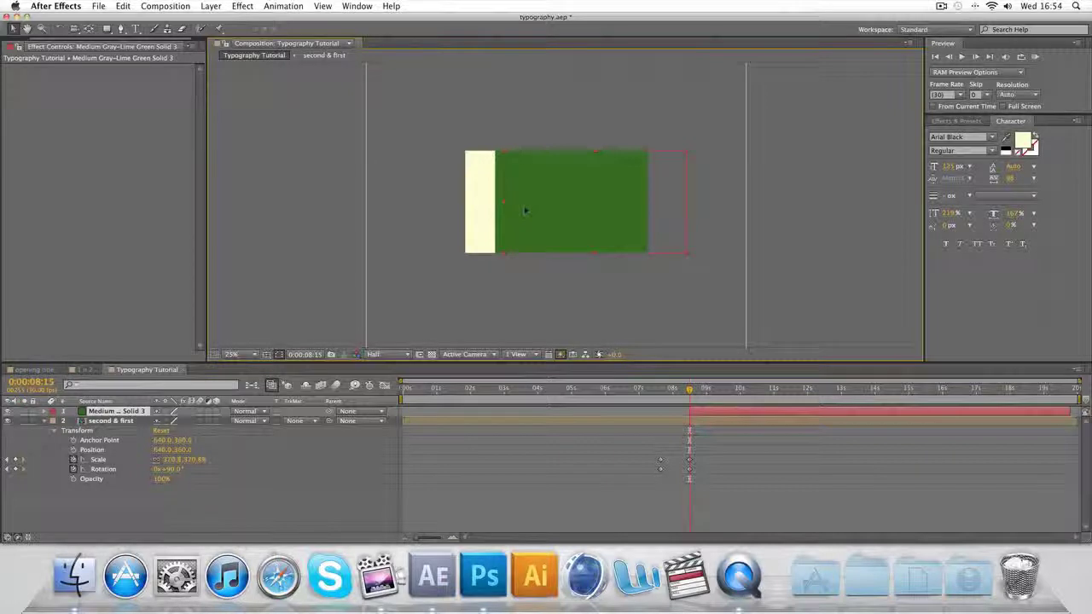
key("Return")
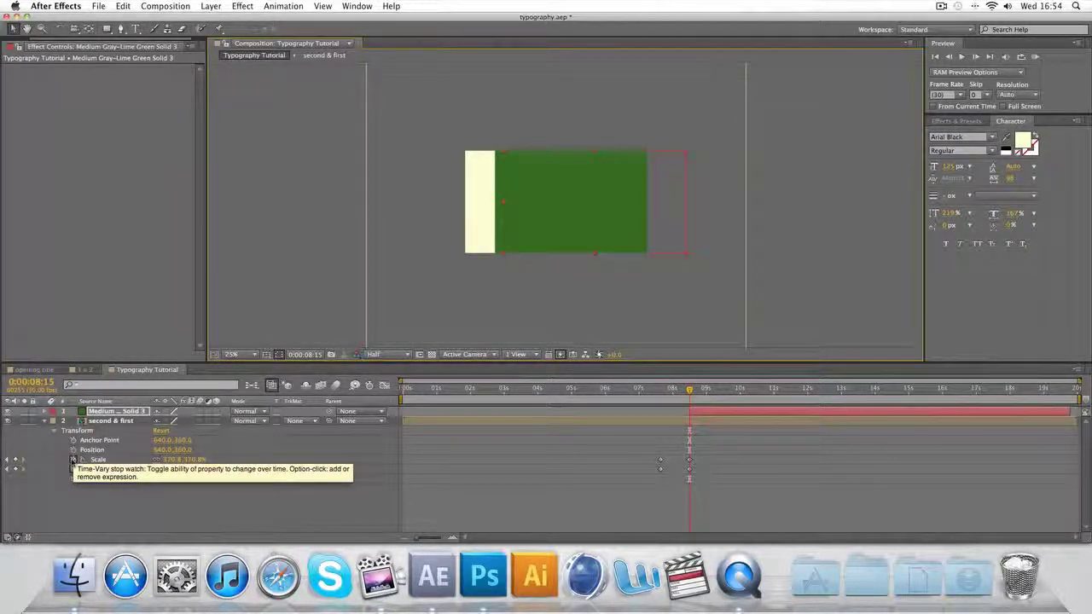
left_click(45, 420)
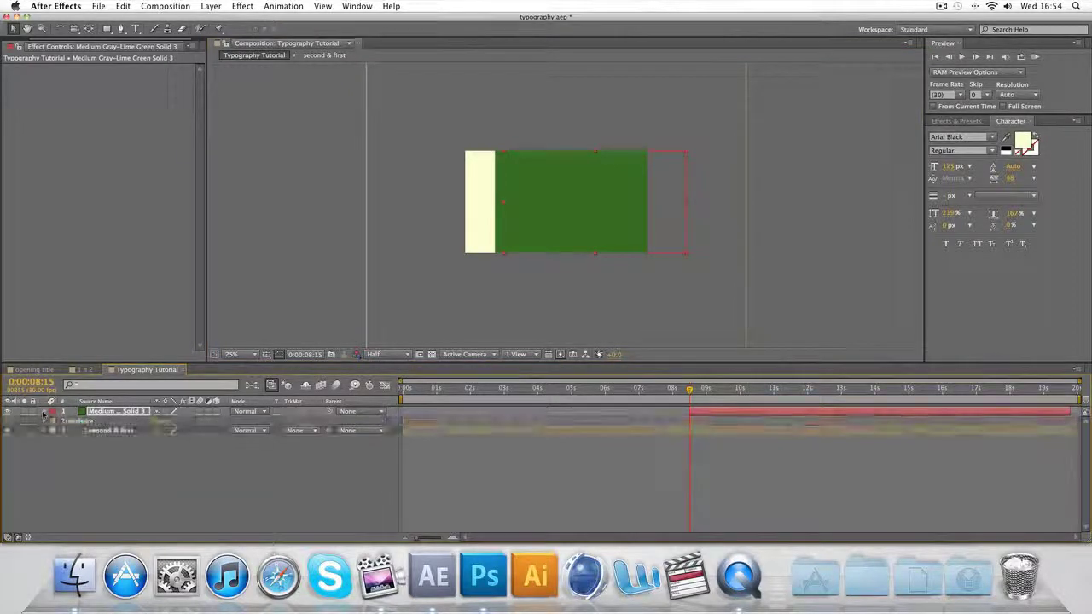
left_click(53, 420)
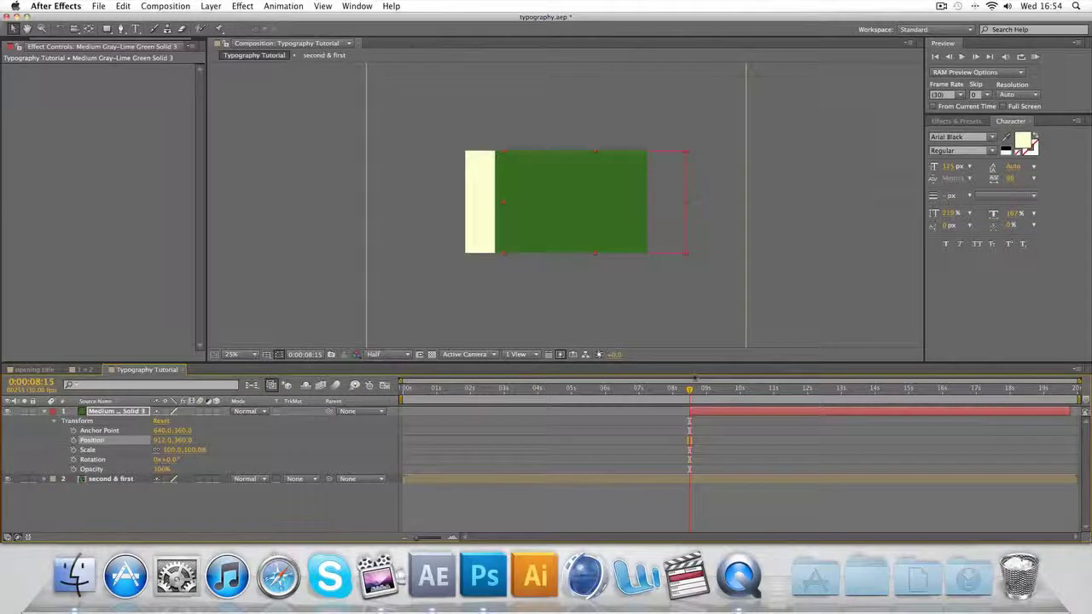
Step: Stretch the green solid to about 145% by 121.1% and reposition it to about 1148, 356, with one edge on the underline
left_click_drag(694, 379, 690, 391)
left_click_drag(687, 205, 728, 205)
left_click_drag(666, 222, 697, 222)
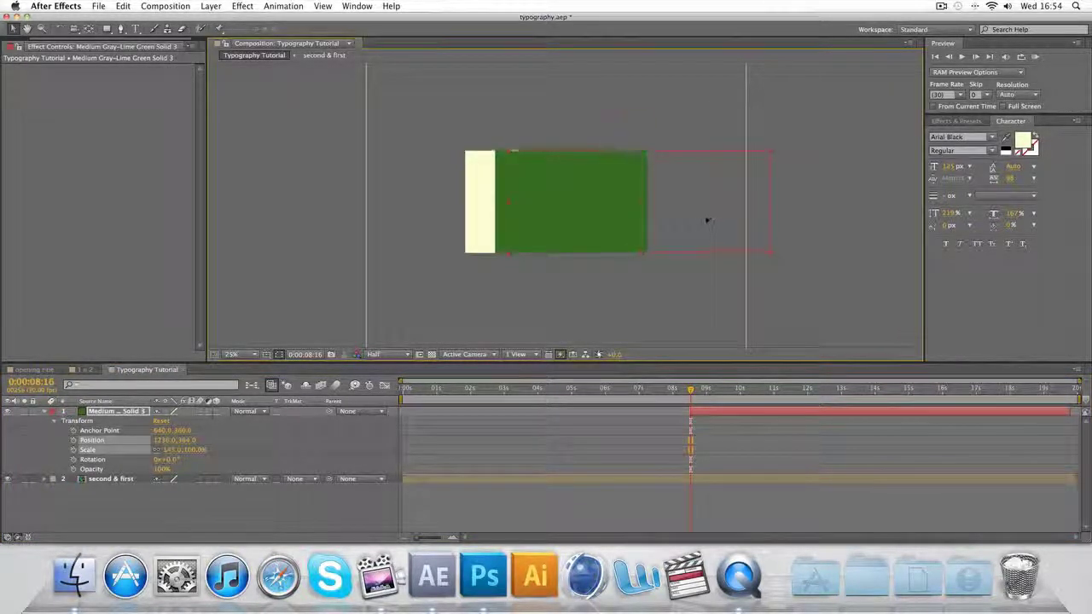
left_click_drag(639, 254, 587, 242)
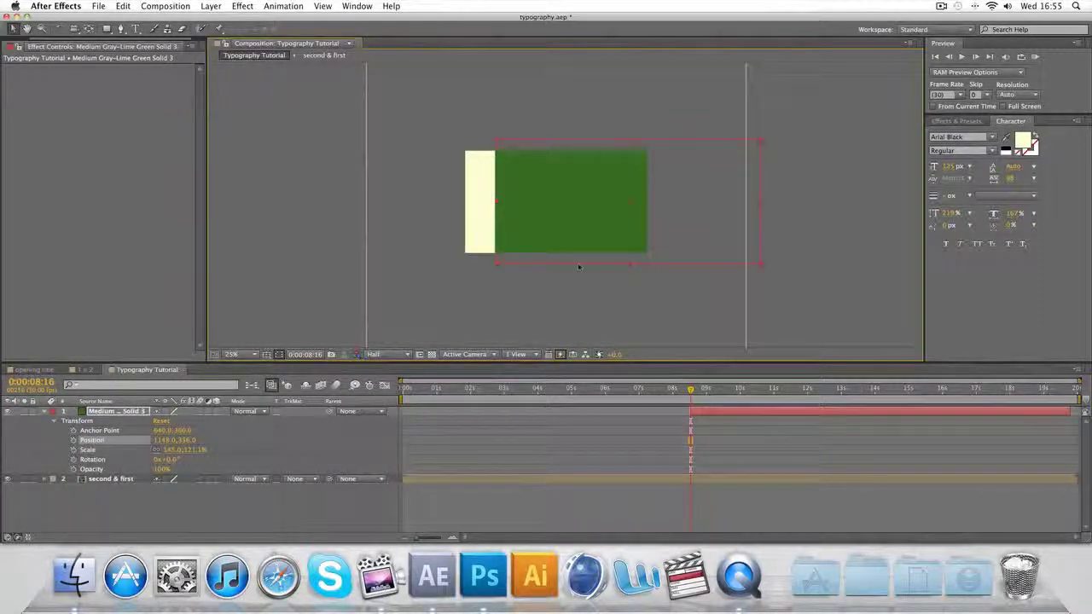
Step: Add a Scale keyframe to the green solid at 0:00:09:10 and narrow its width to about 92.5% at 0:00:08:15
left_click_drag(690, 391, 718, 392)
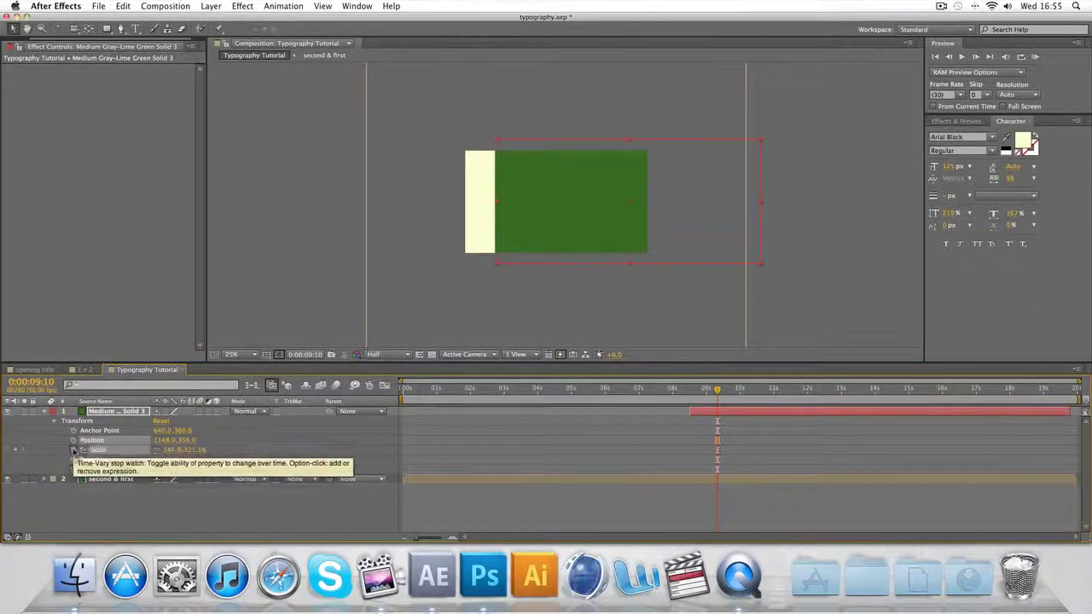
left_click(74, 450)
left_click_drag(716, 395, 689, 394)
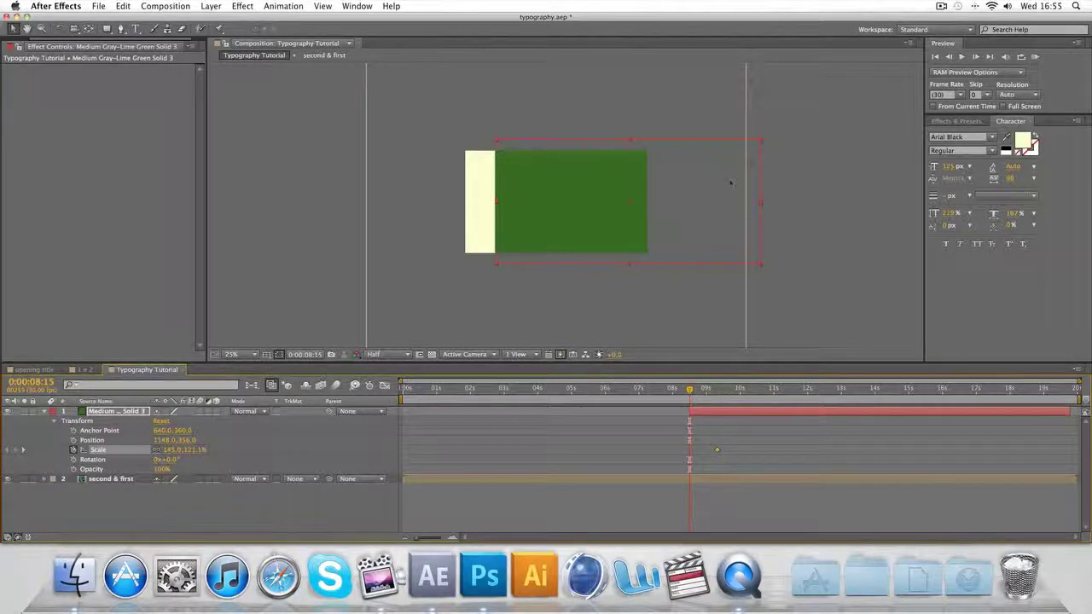
left_click_drag(760, 202, 714, 203)
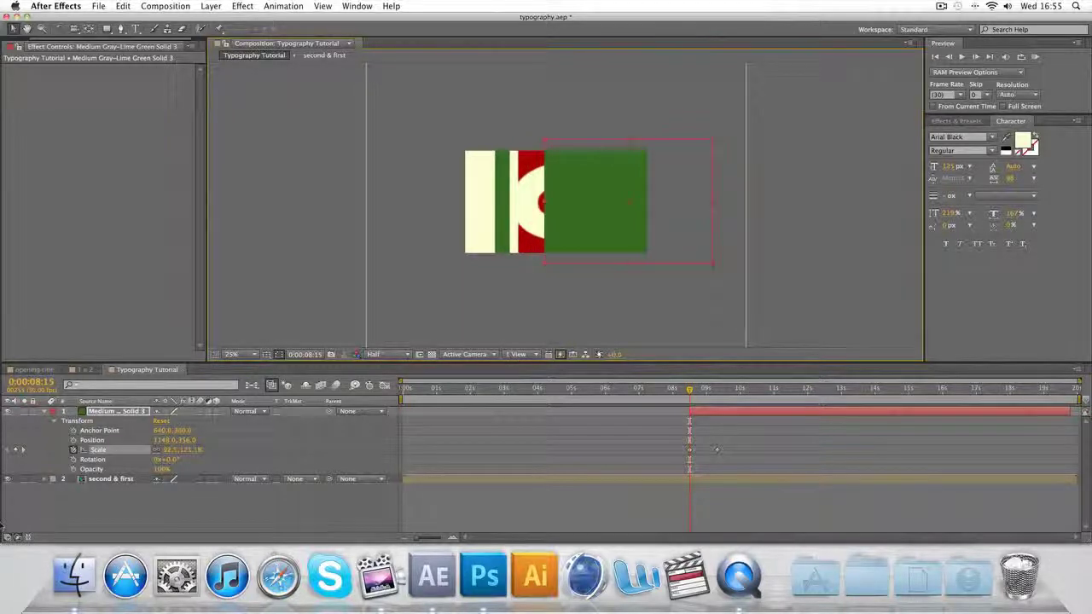
Step: Add a Position keyframe at 0:00:08:15, moving the green solid to about 272, 360 and narrowing it to about 6.4% to match the underline
left_click(73, 441)
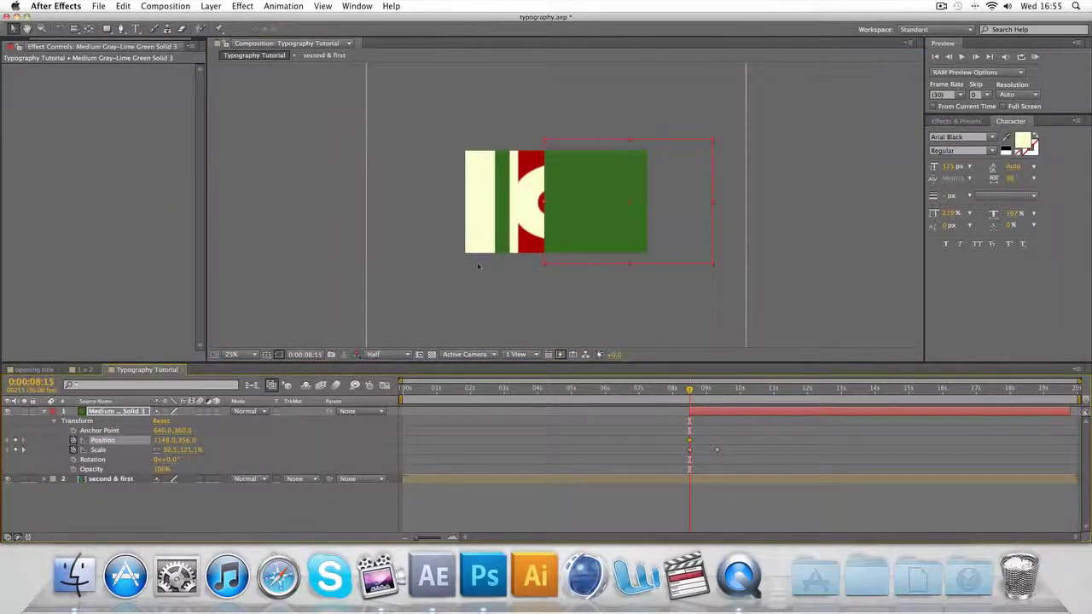
left_click_drag(619, 236, 571, 238)
left_click_drag(667, 205, 509, 207)
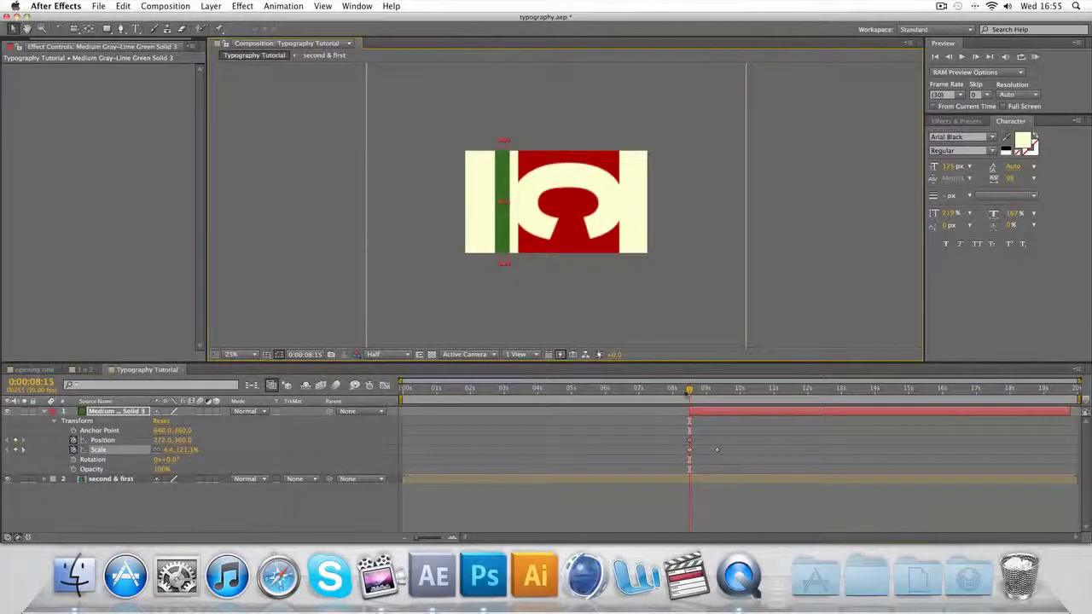
Step: Widen the green solid's Scale keyframe at 0:00:09:10 to about 161.2% so it covers the whole frame
mouse_move(689, 389)
left_mouse_down()
mouse_move(719, 390)
mouse_move(707, 390)
left_mouse_up()
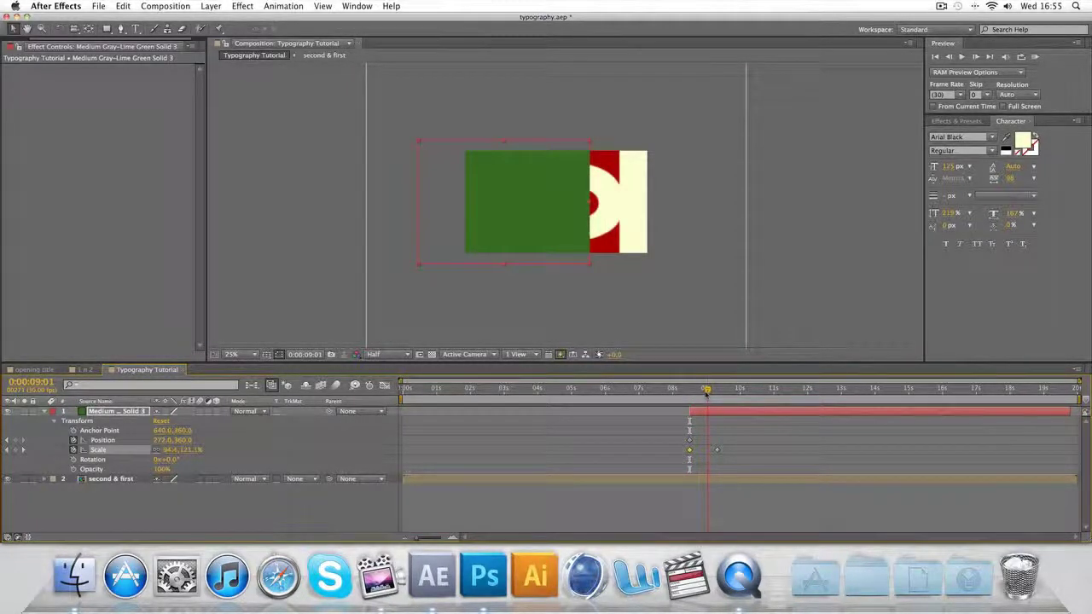
mouse_move(707, 391)
left_mouse_down()
mouse_move(688, 395)
mouse_move(740, 396)
mouse_move(716, 396)
left_mouse_up()
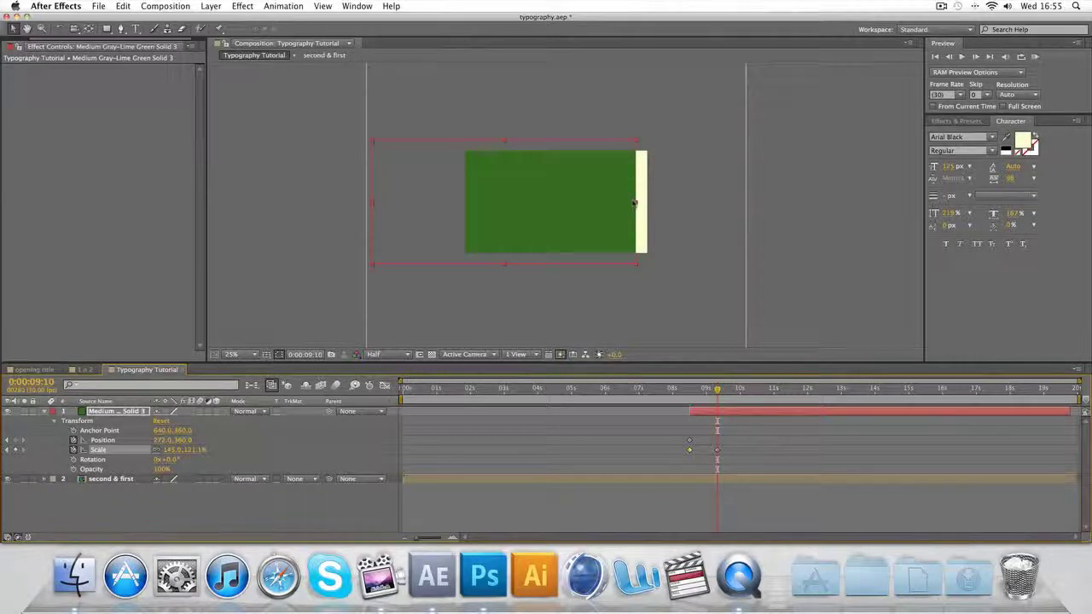
left_click_drag(635, 203, 653, 204)
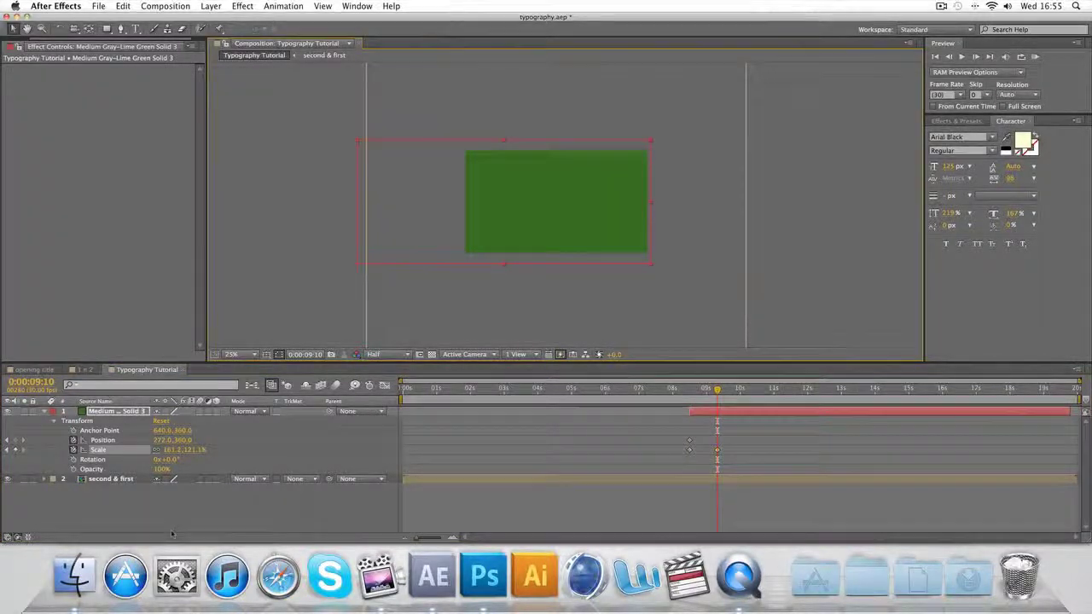
right_click(183, 432)
mouse_move(256, 438)
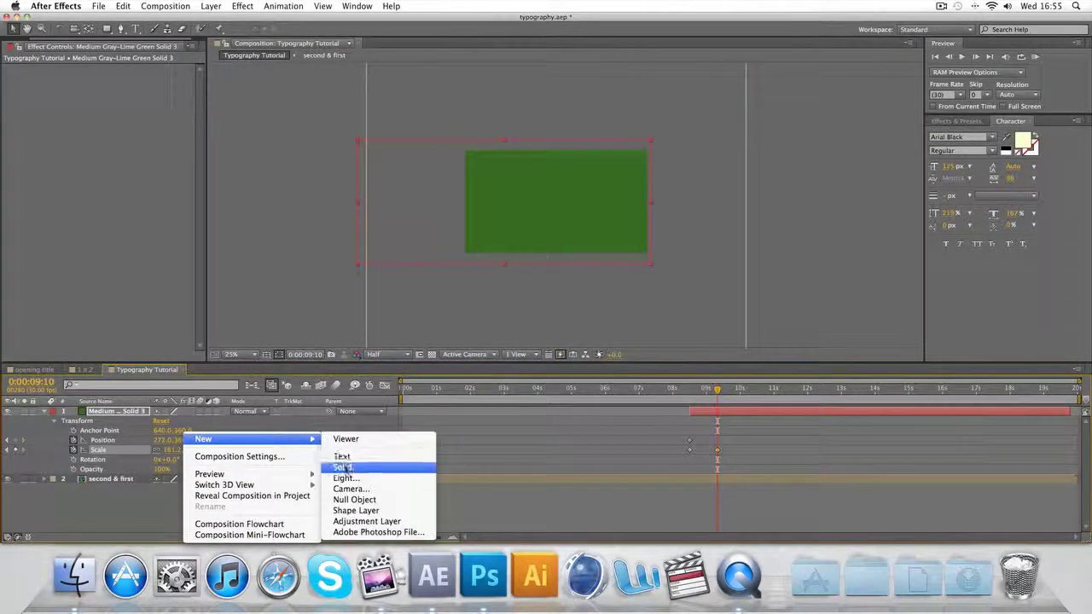
left_click(344, 467)
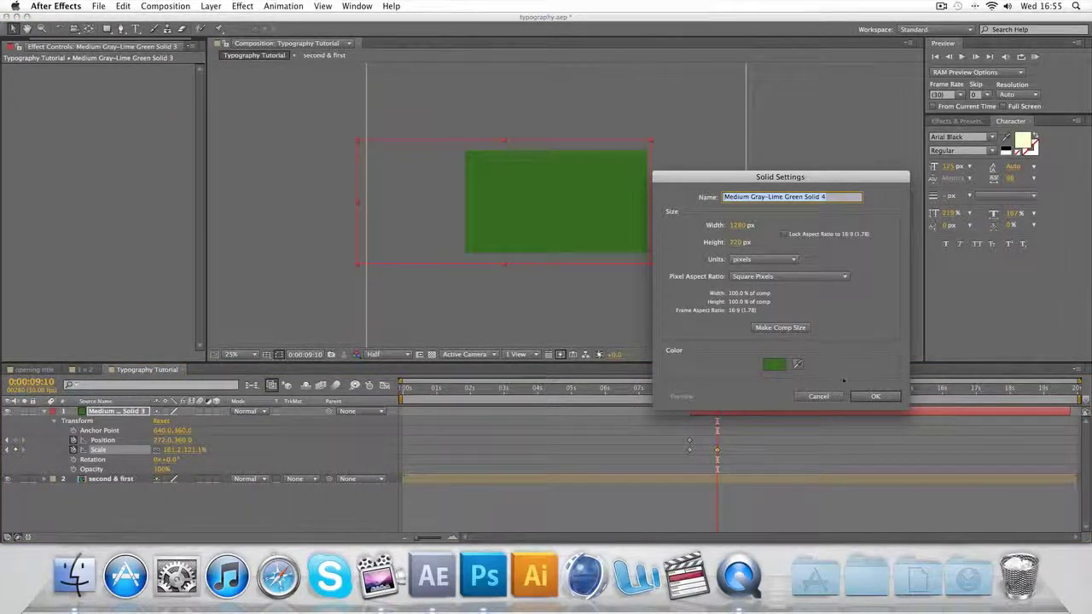
left_click(818, 397)
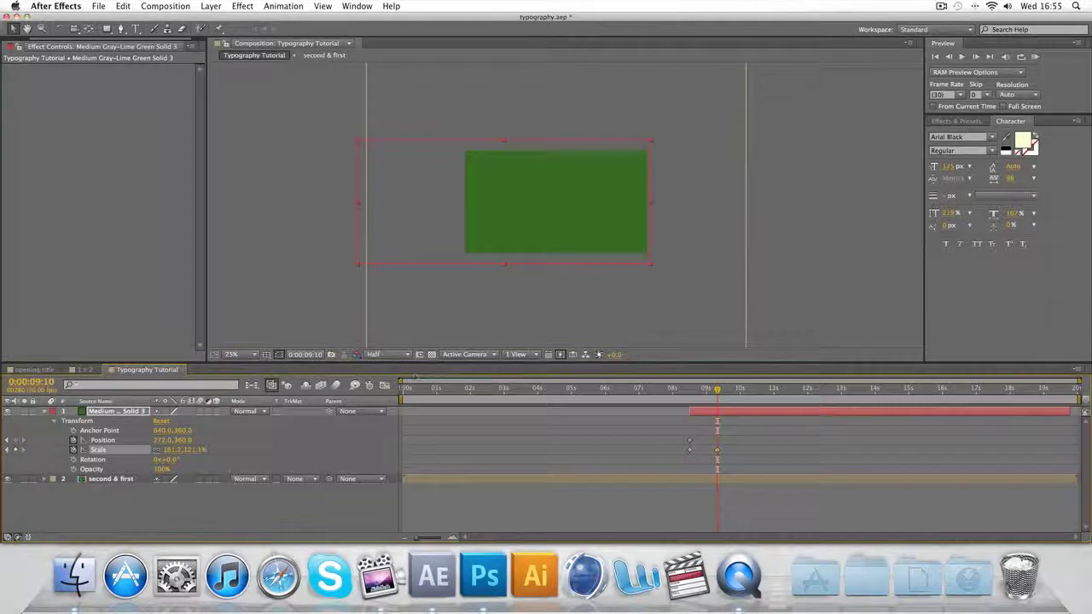
Step: Create a 1280 × 720 px solid in the pale yellow sampled from the title's background
right_click(180, 434)
mouse_move(214, 440)
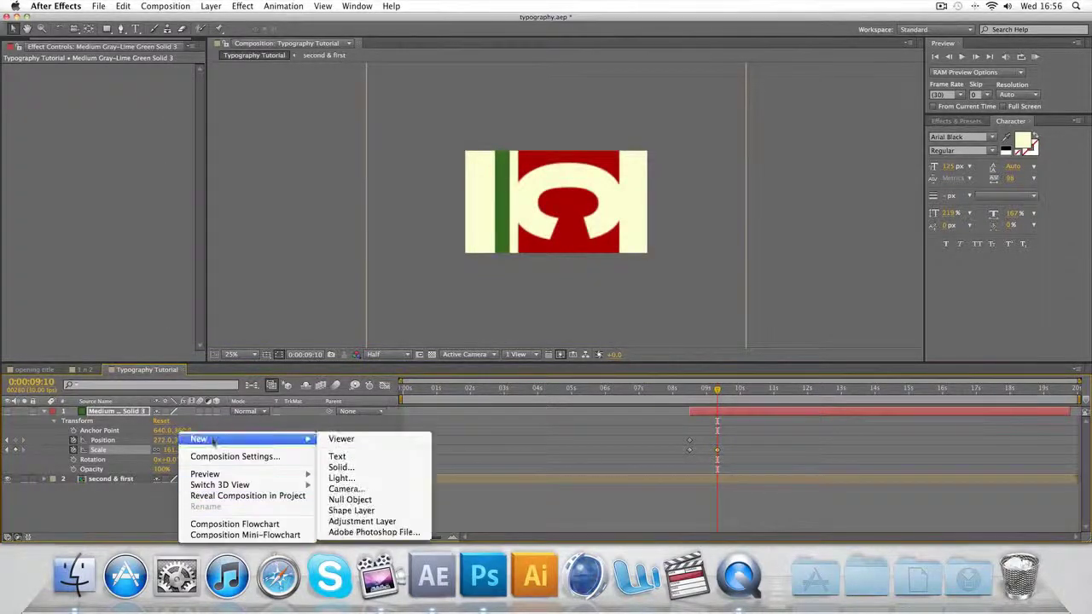
left_click(338, 467)
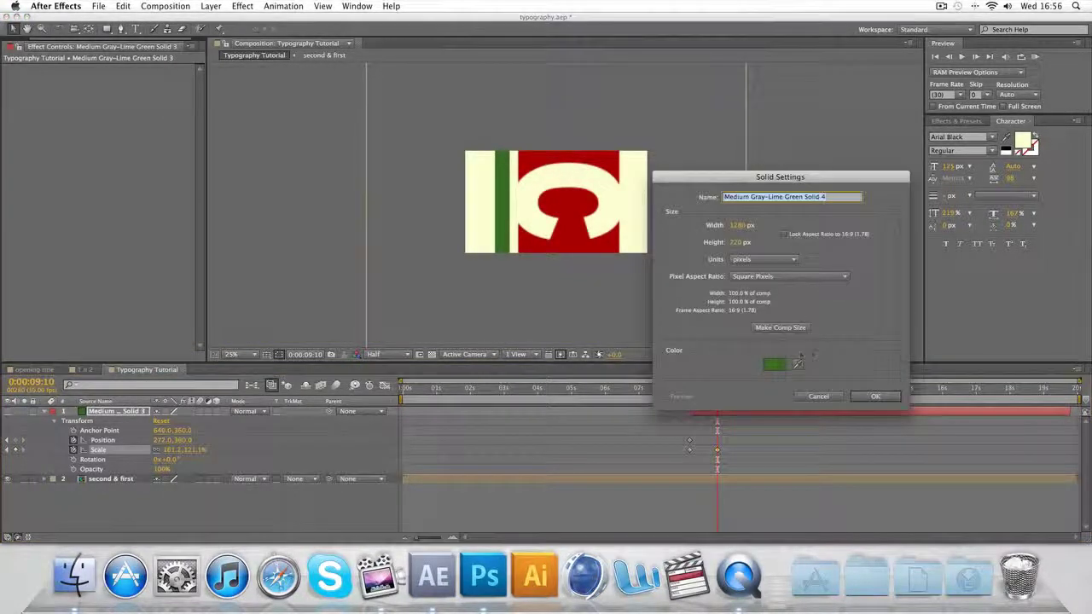
left_click(799, 365)
left_click(479, 229)
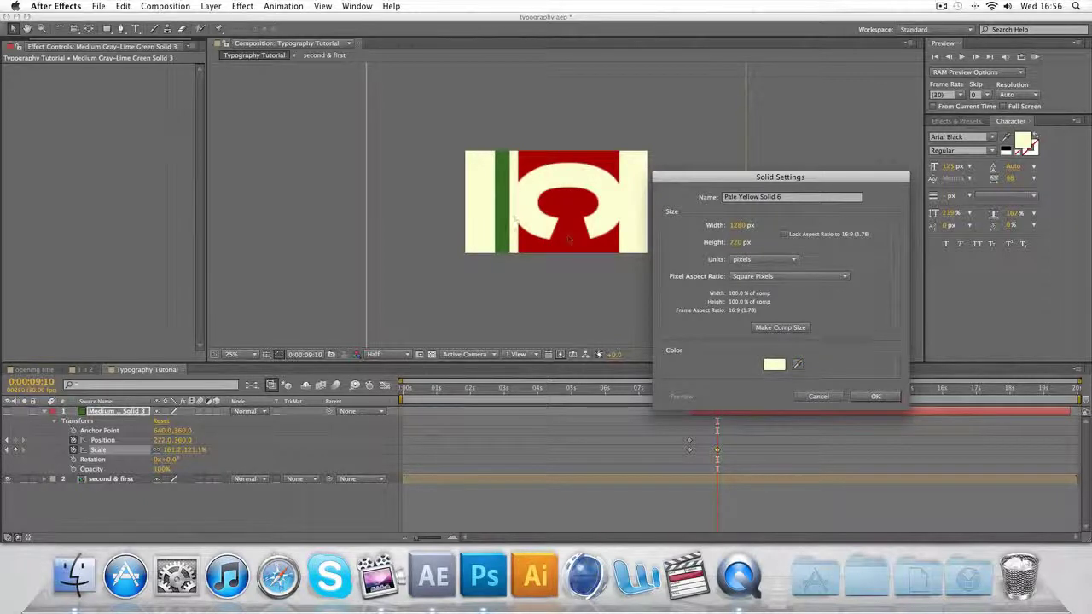
left_click(876, 397)
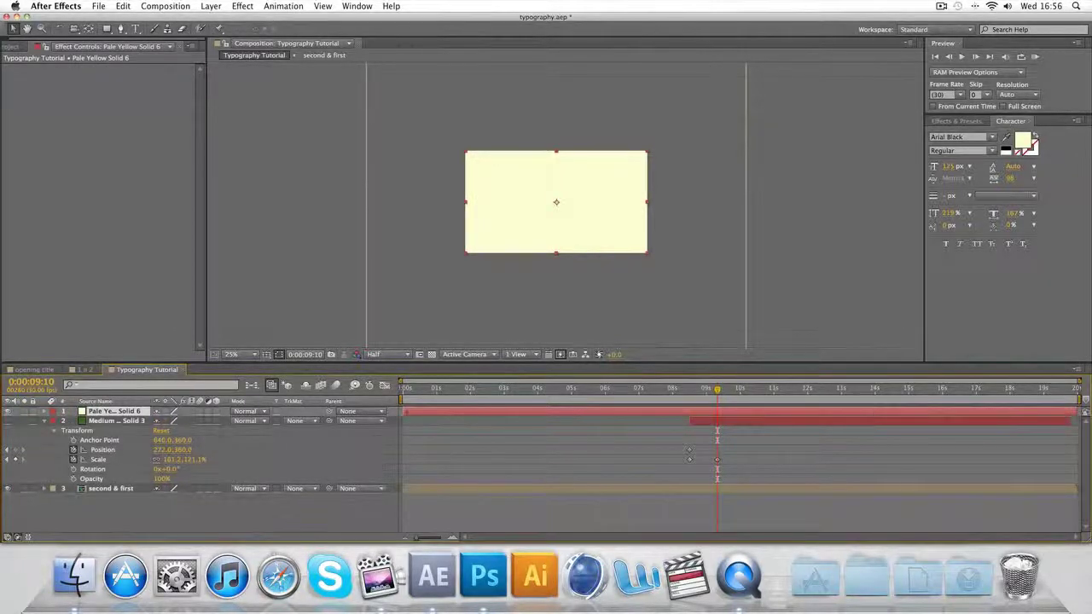
Step: Trim the pale yellow solid's start to about the green solid's start and narrow it until its edge meets the green underline
left_click_drag(406, 411, 696, 394)
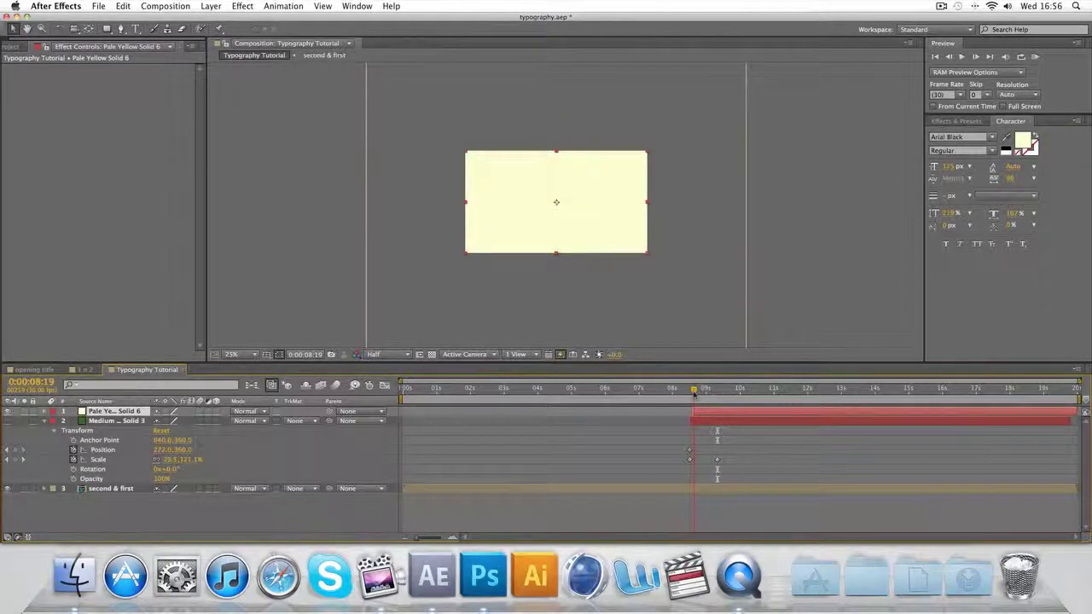
left_click_drag(648, 203, 471, 223)
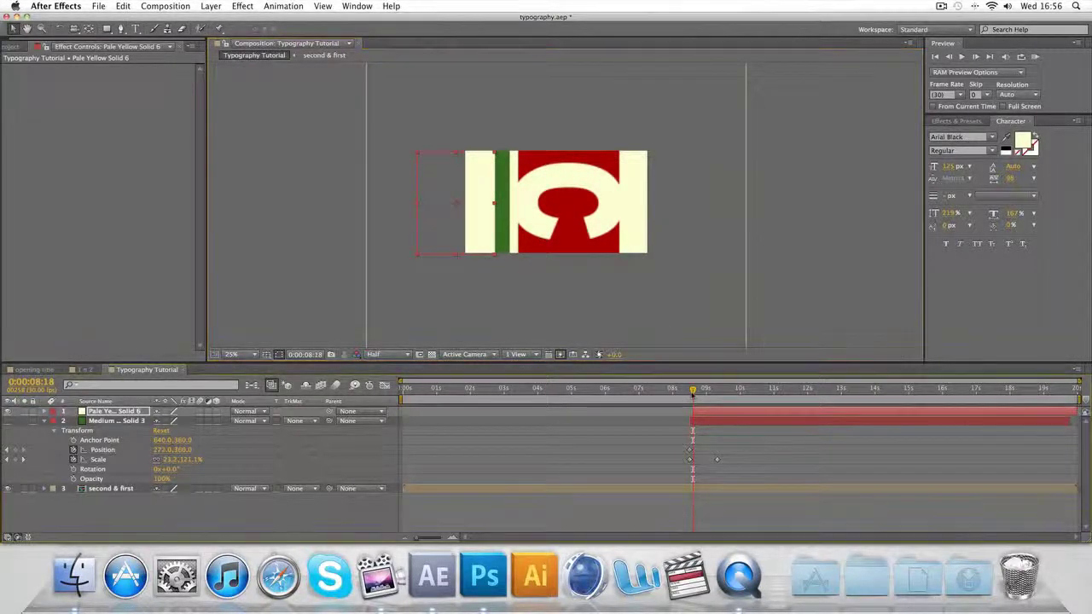
Step: Show the green solid at 0:00:09:12 and stretch the pale yellow solid vertically past the frame's upper and lower edges
left_click_drag(693, 390, 720, 390)
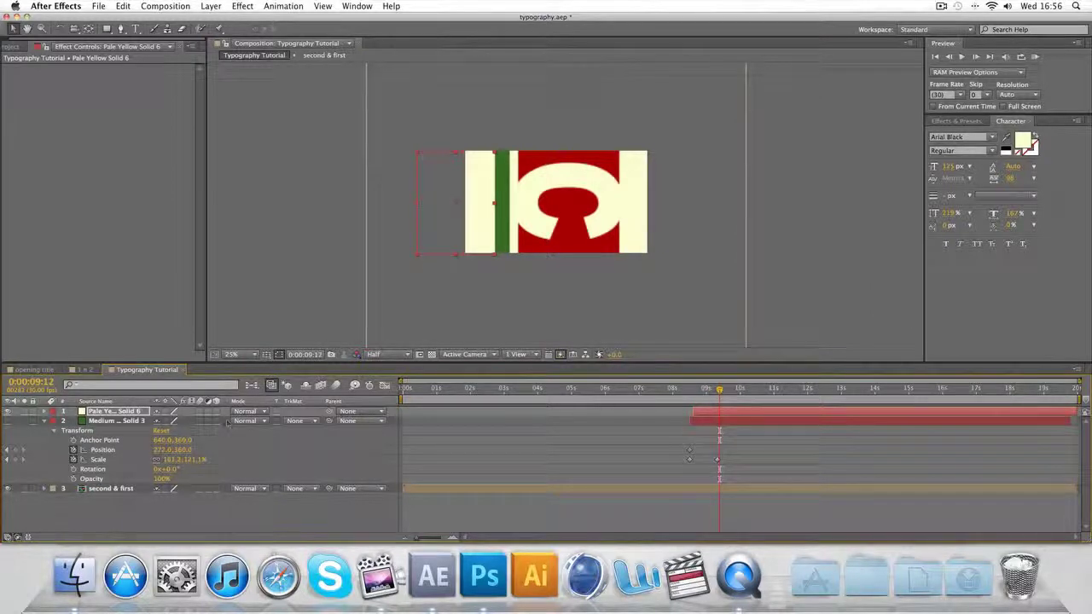
left_click(7, 421)
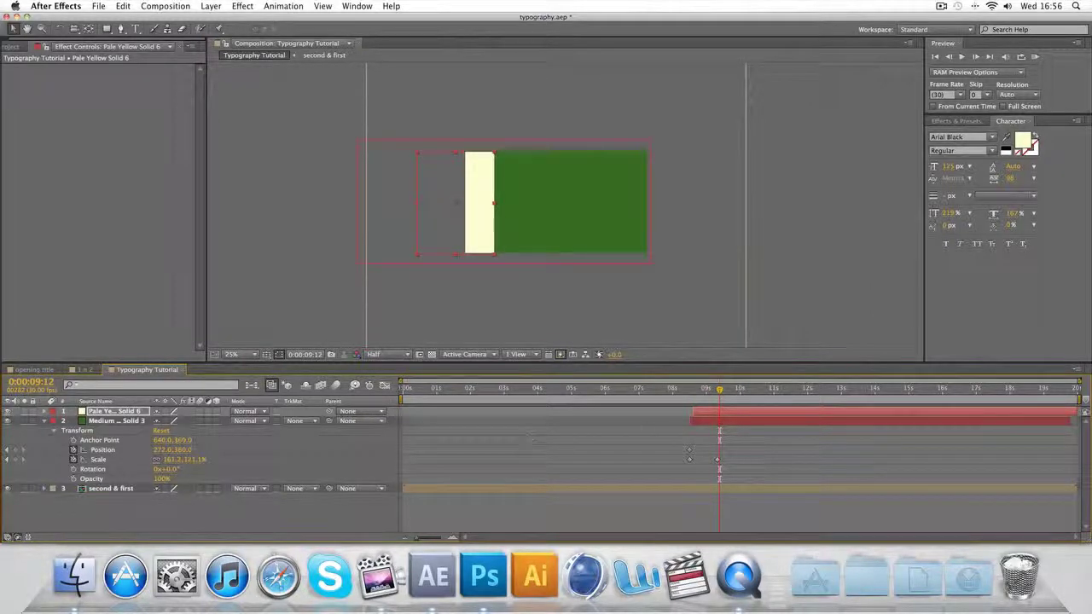
left_click(680, 331)
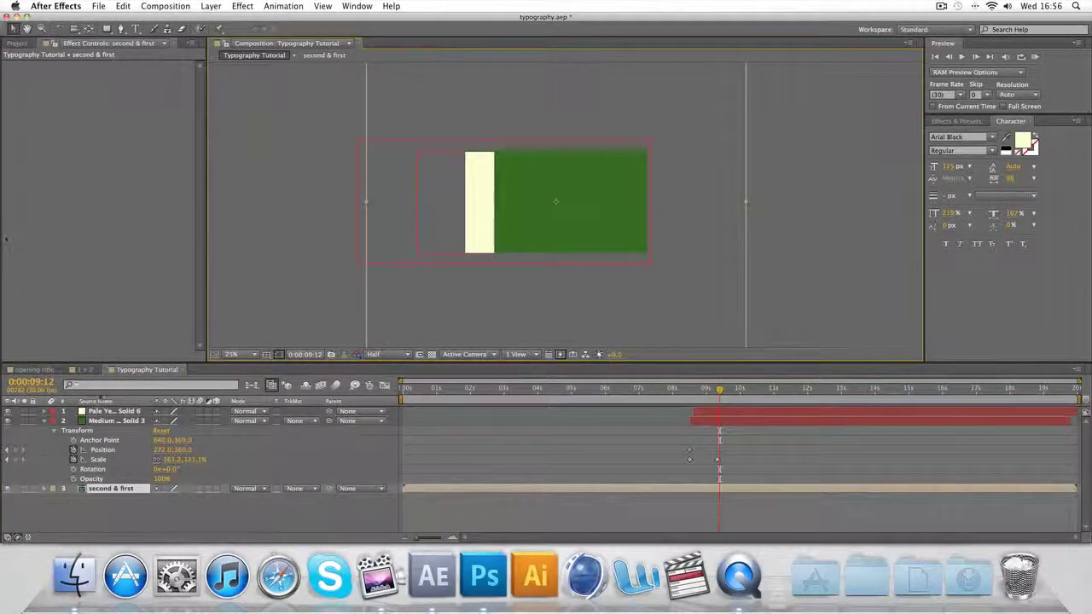
left_click(111, 411)
left_click_drag(454, 255, 459, 265)
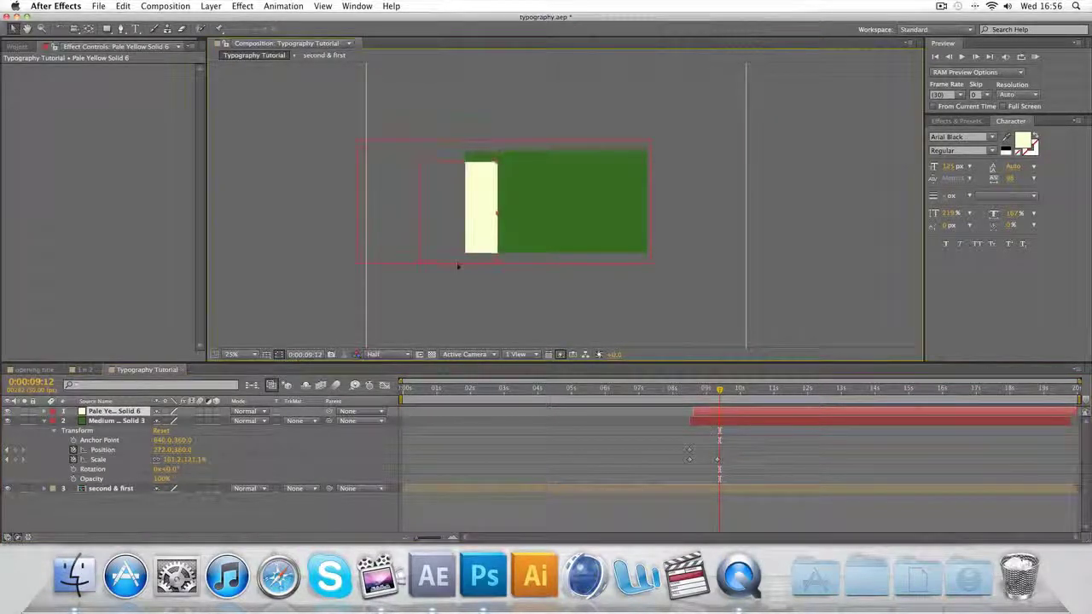
key("super+z")
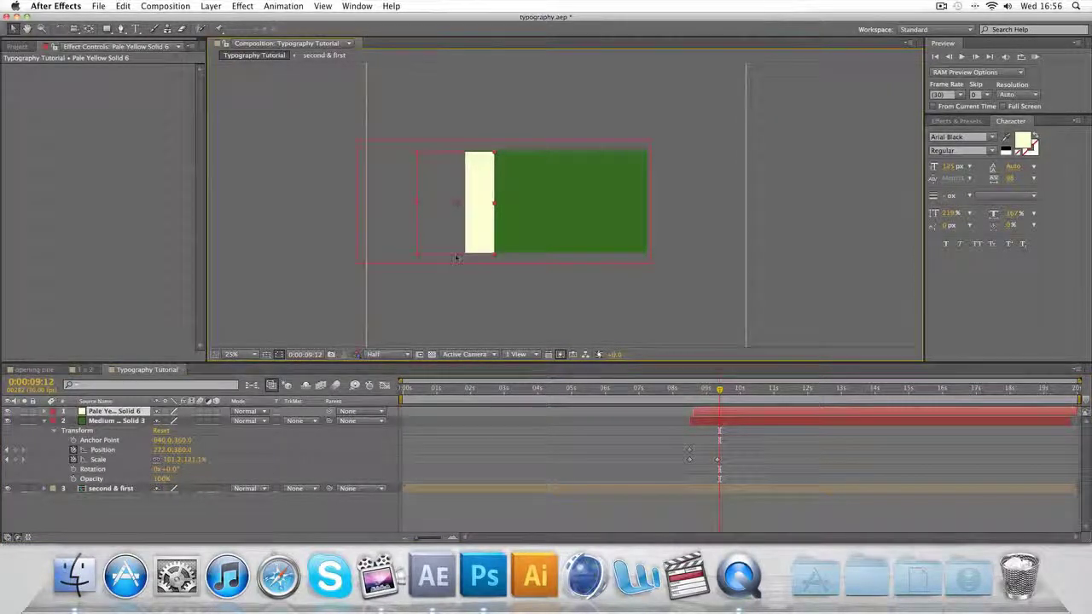
key("Return")
Step: Examine how the pale yellow solid's edge lines up with the underline and the expanding green solid, at 100% magnification and with layers toggled
mouse_move(700, 393)
left_mouse_down()
mouse_move(725, 395)
mouse_move(706, 395)
left_mouse_up()
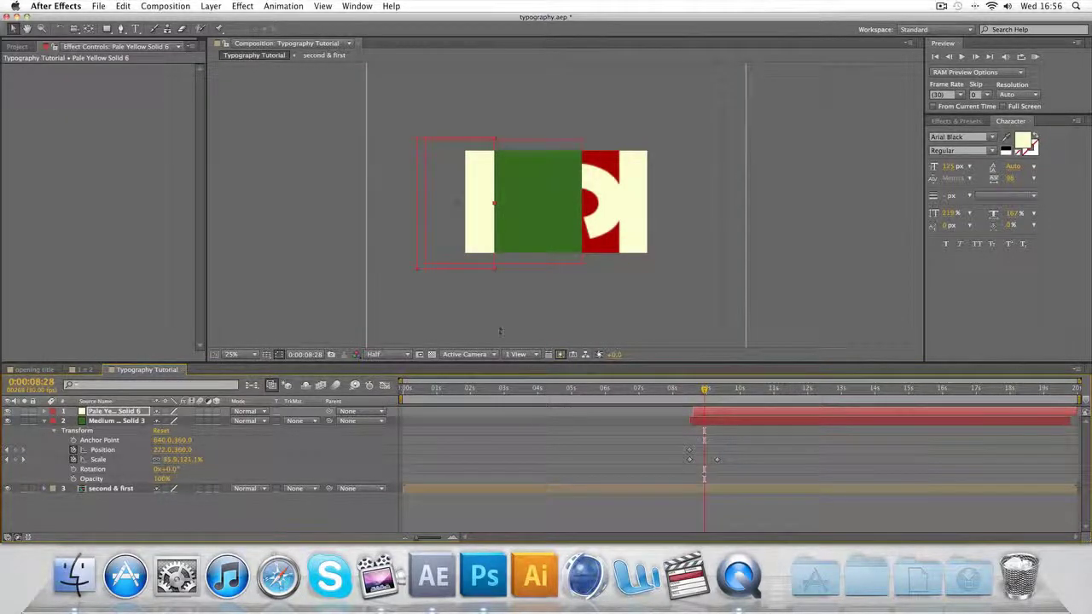
left_click(7, 411)
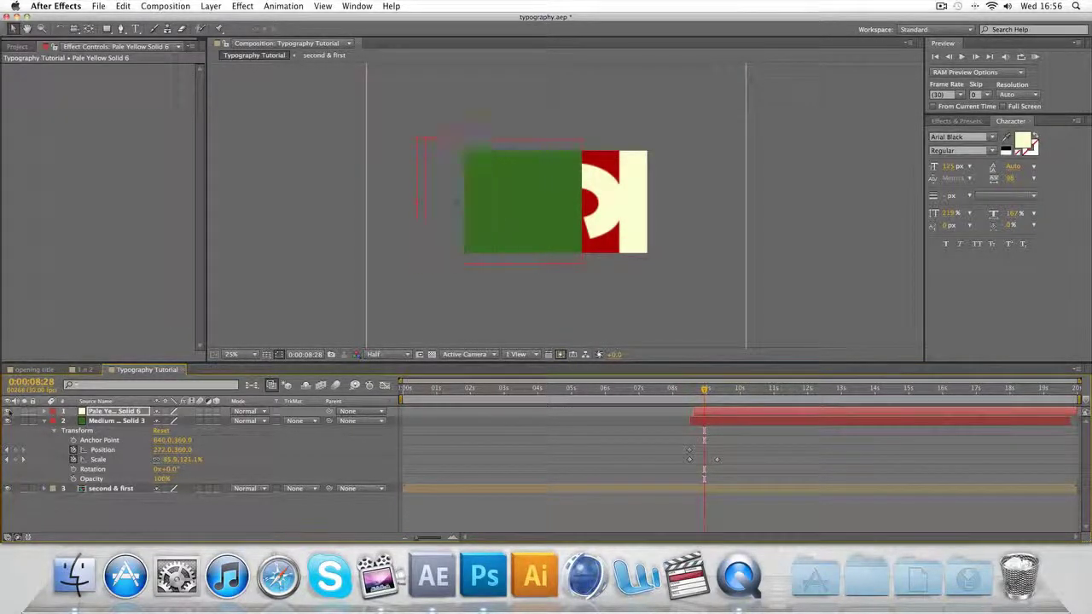
left_click(7, 411)
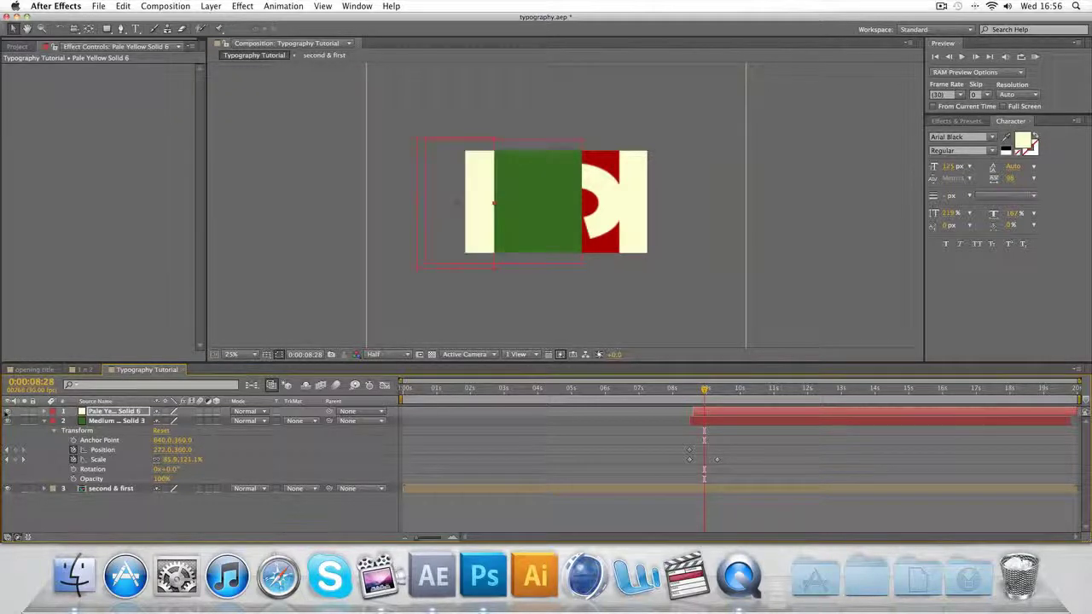
left_click(7, 420)
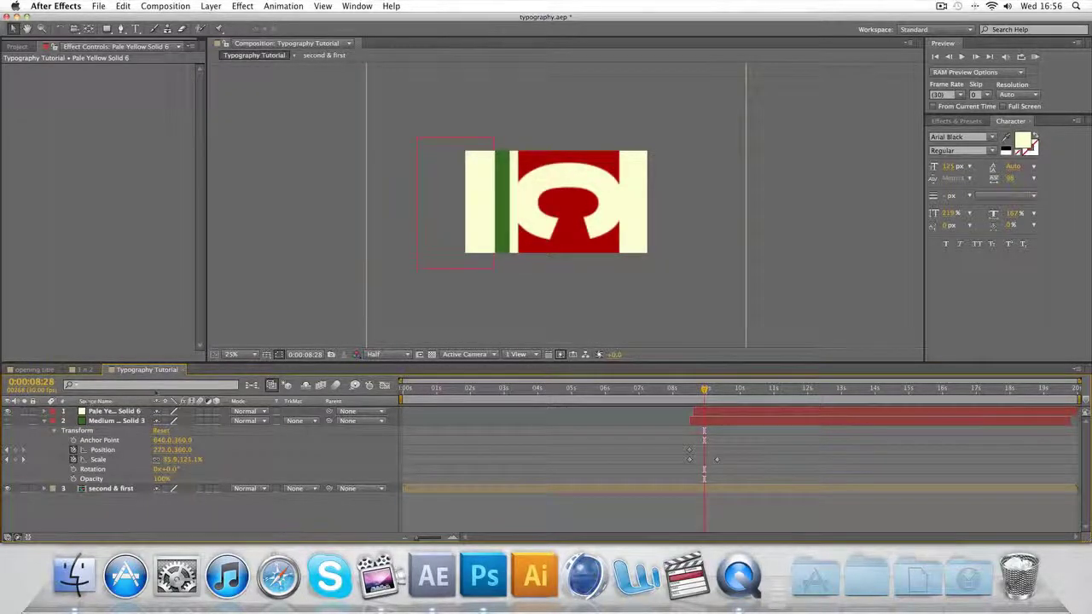
key("slash")
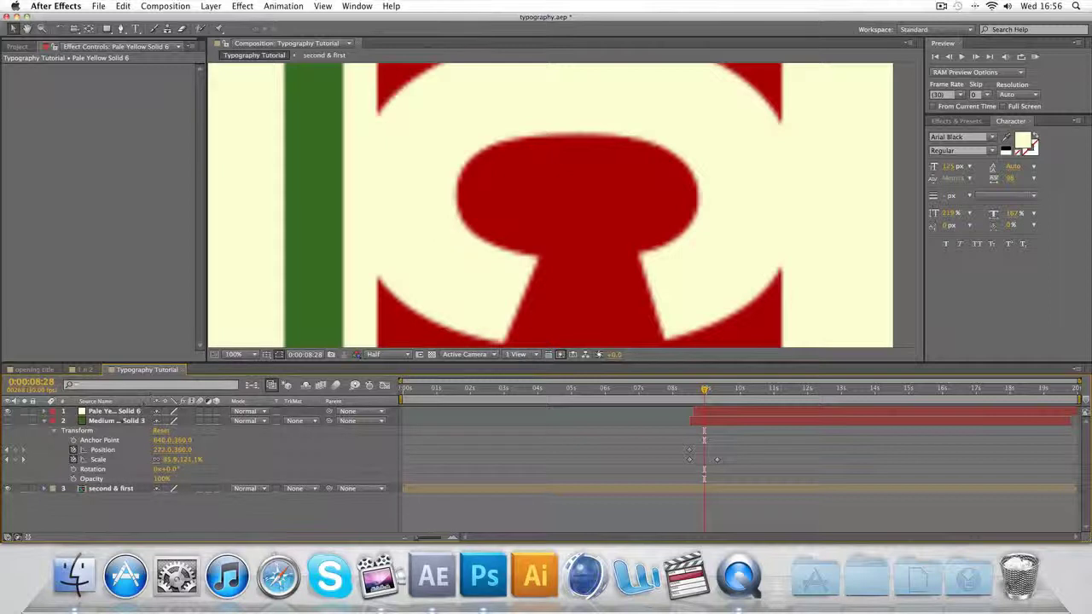
left_click(136, 410)
key("Return")
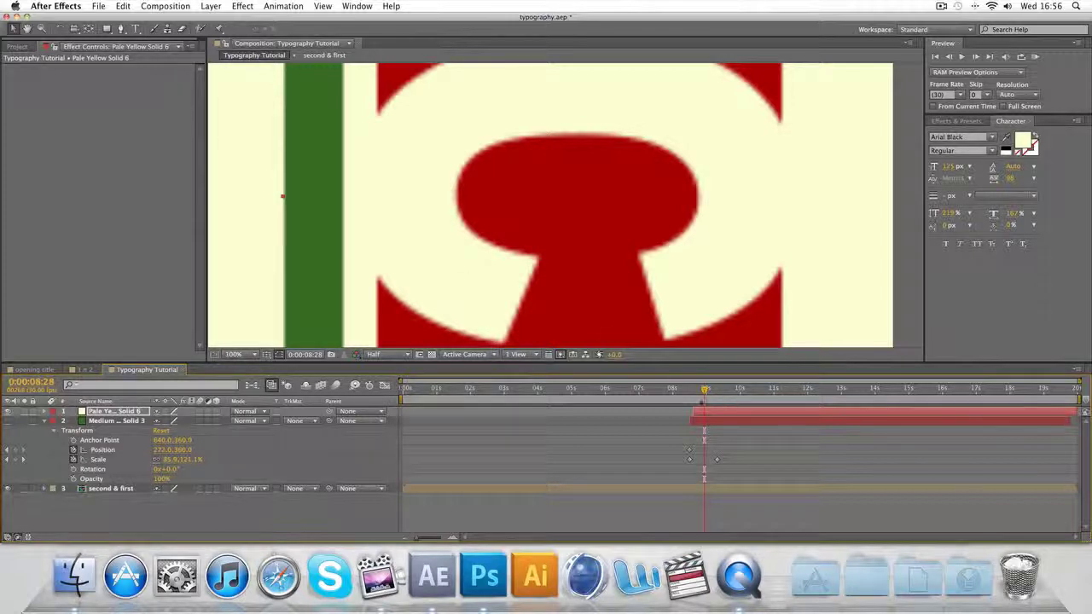
left_click_drag(700, 391, 727, 396)
left_click_drag(383, 300, 391, 300)
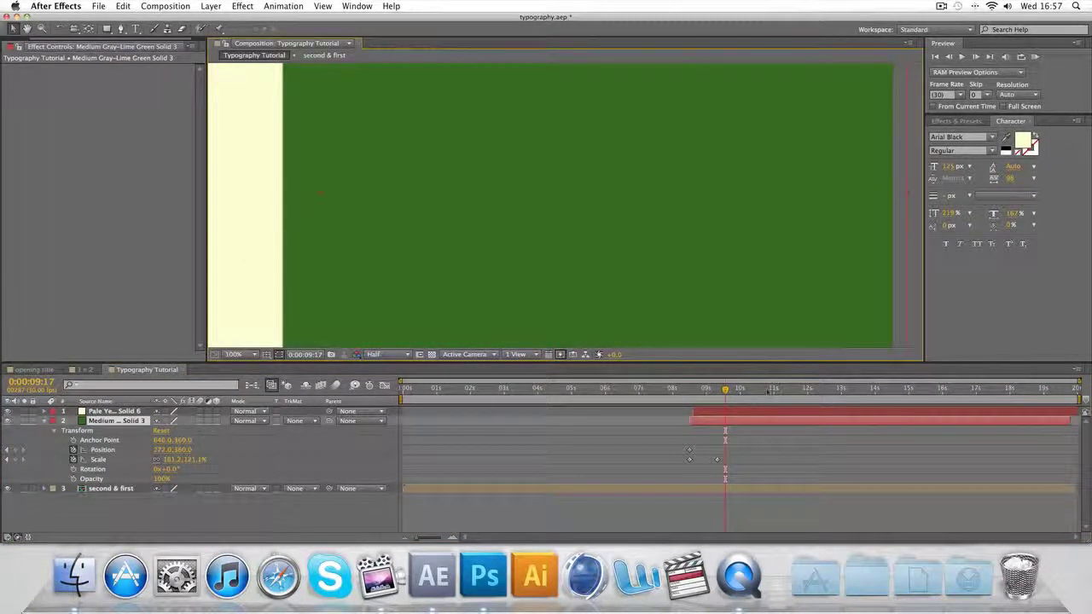
Step: Collapse the green solid's properties and add a text layer reading THIRD at 0:00:09:23
key("u")
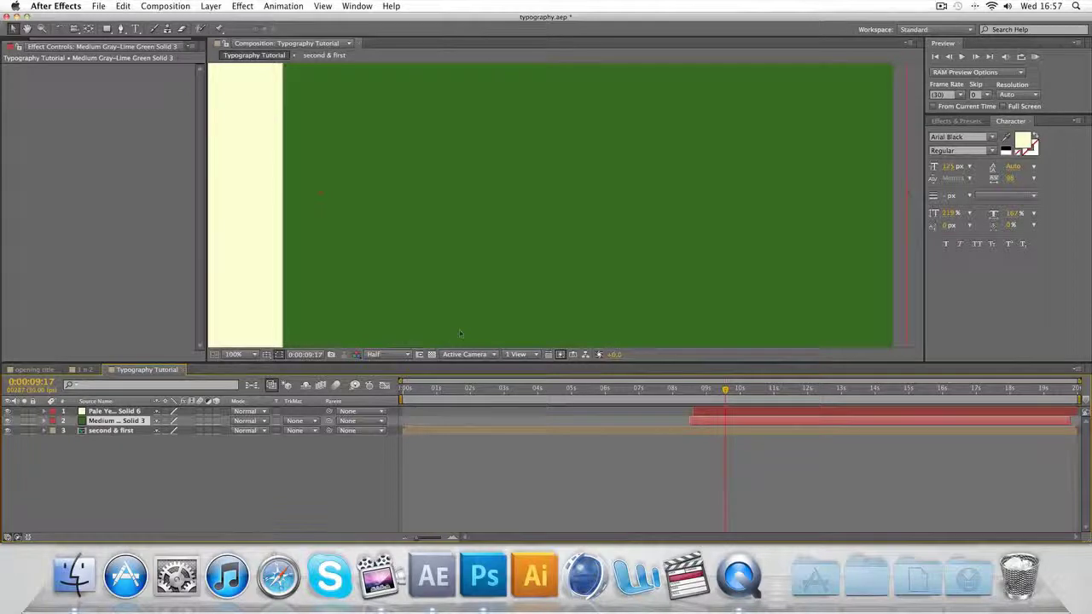
scroll(481, 320, "down", 3)
scroll(481, 320, "up", 1)
key("ctrl+Down")
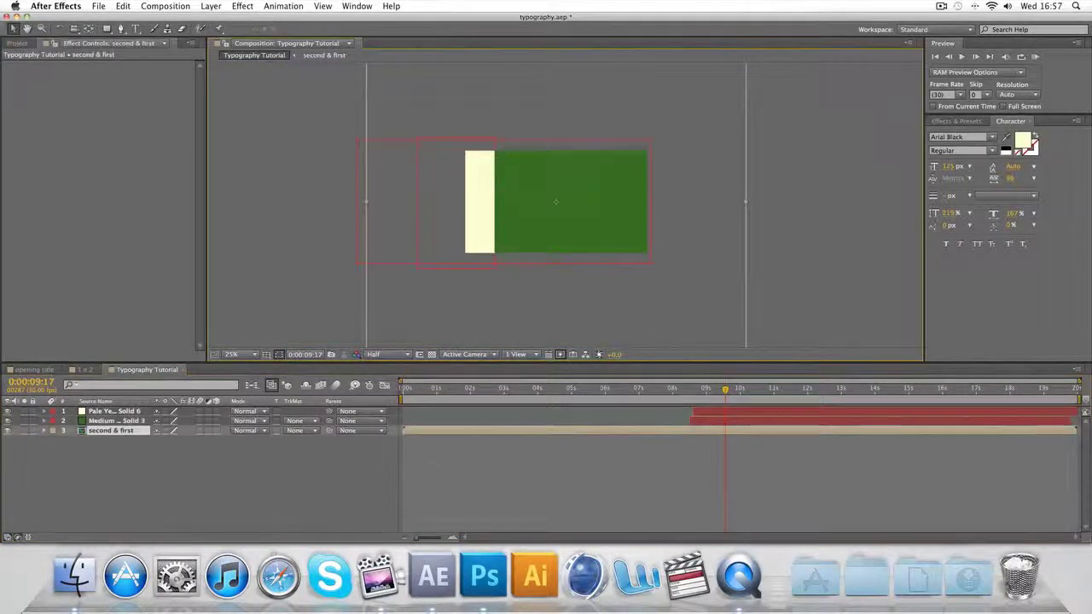
mouse_move(725, 389)
left_mouse_down()
mouse_move(677, 390)
mouse_move(733, 394)
left_mouse_up()
right_click(169, 504)
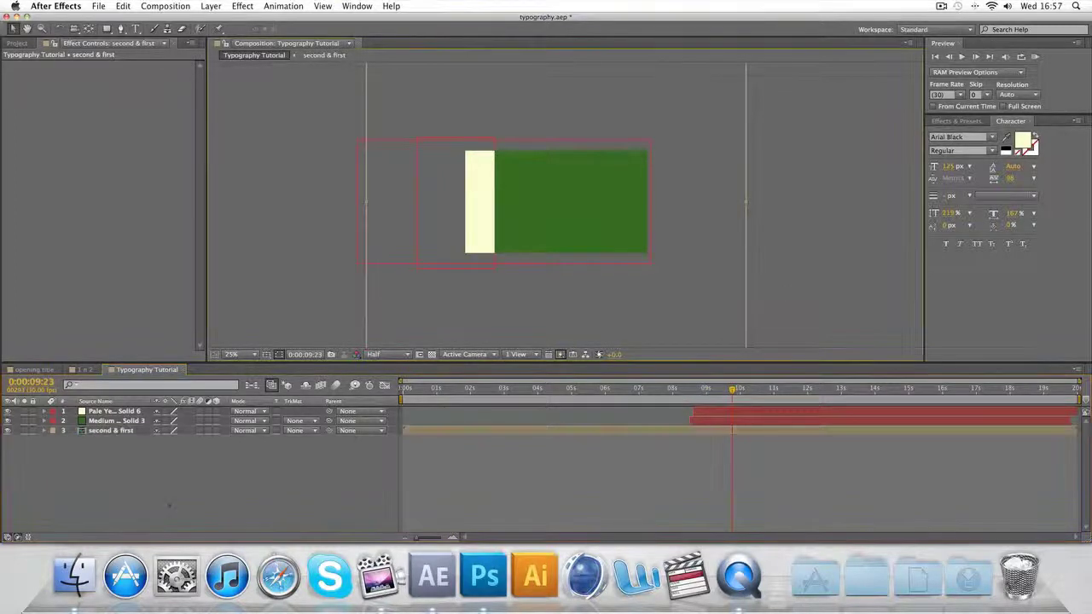
mouse_move(205, 439)
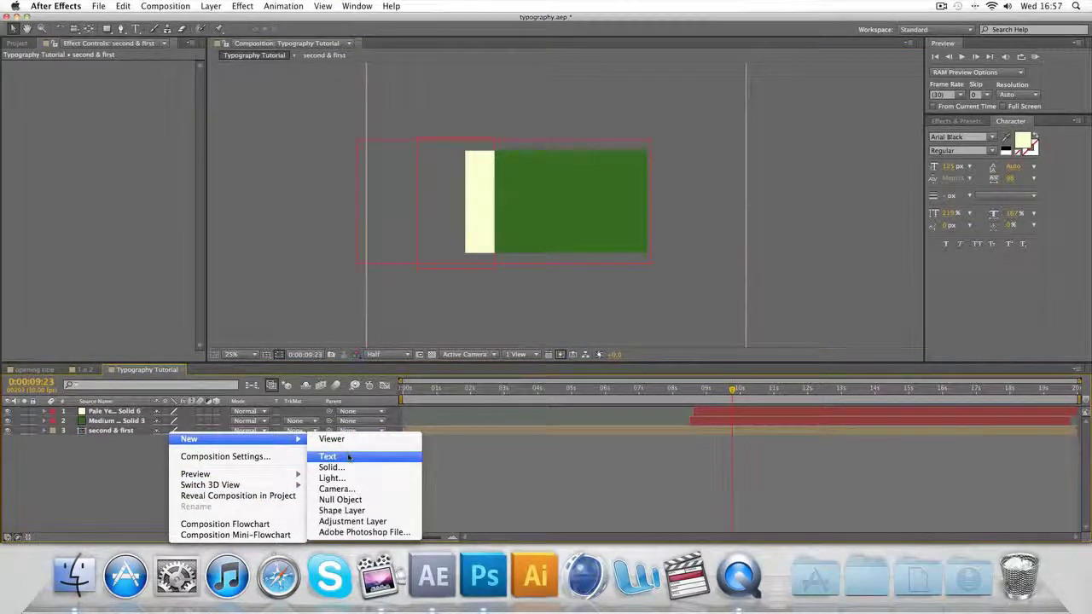
left_click(341, 456)
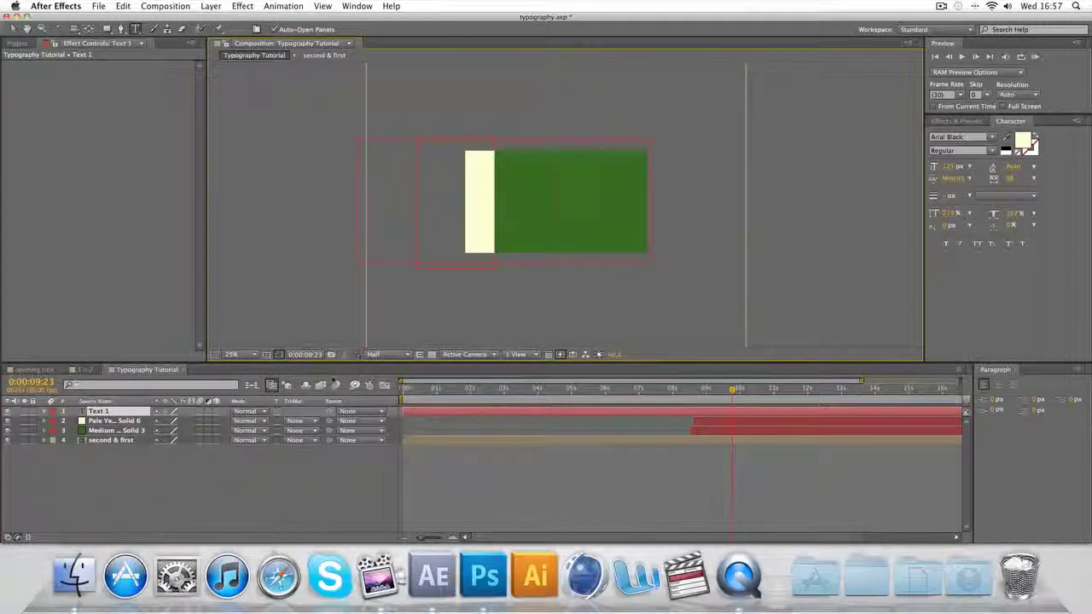
type("THIR")
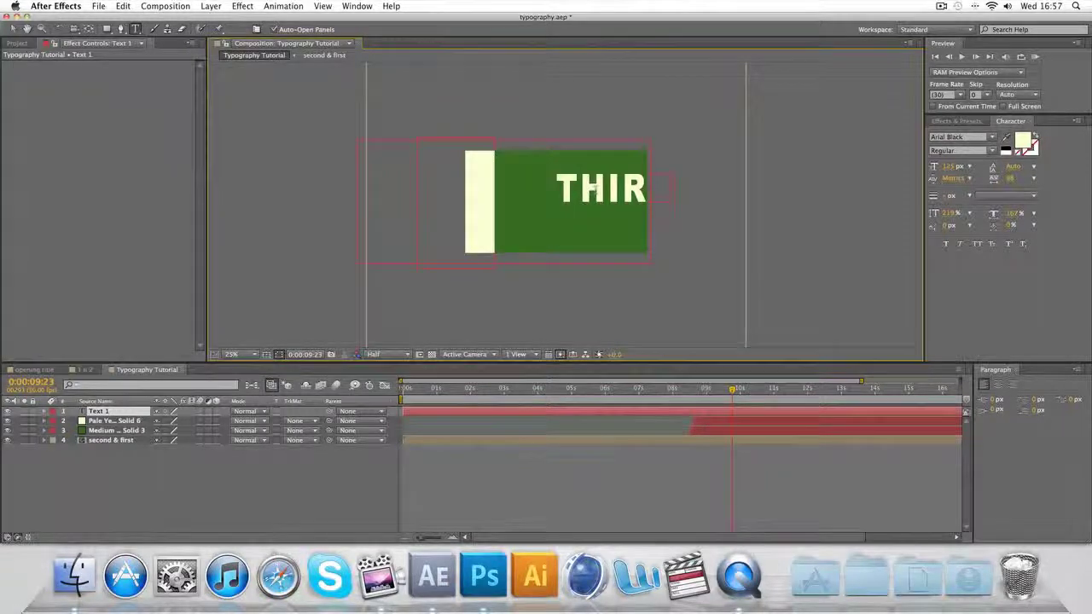
Step: Move the THIRD text to about 198, 312 so its first letter starts at the pale yellow solid's edge
scroll(595, 192, "up", 7)
scroll(458, 135, "down", 15)
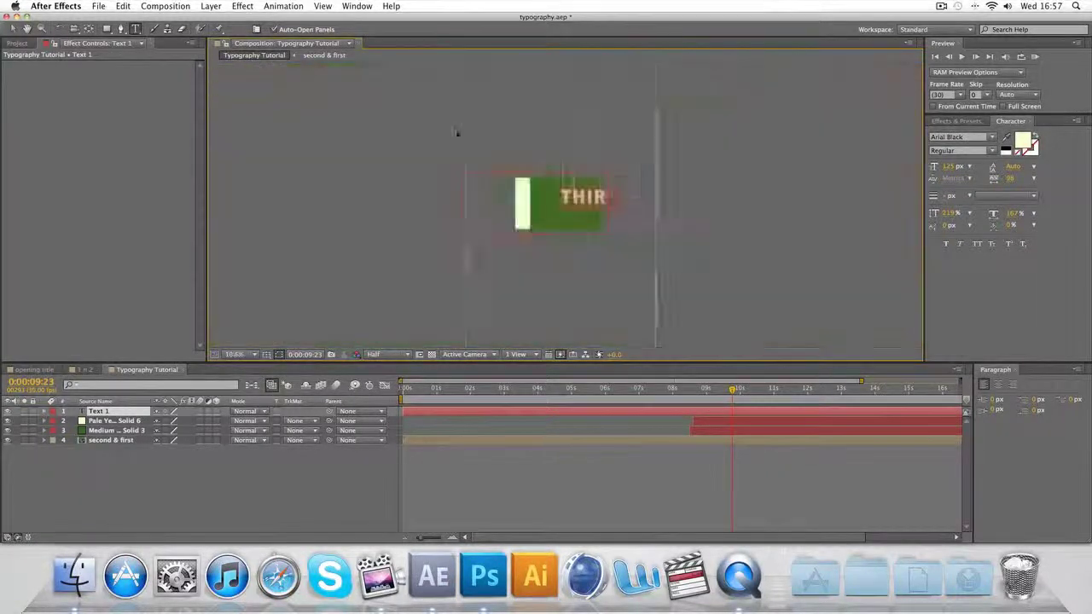
scroll(458, 135, "up", 5)
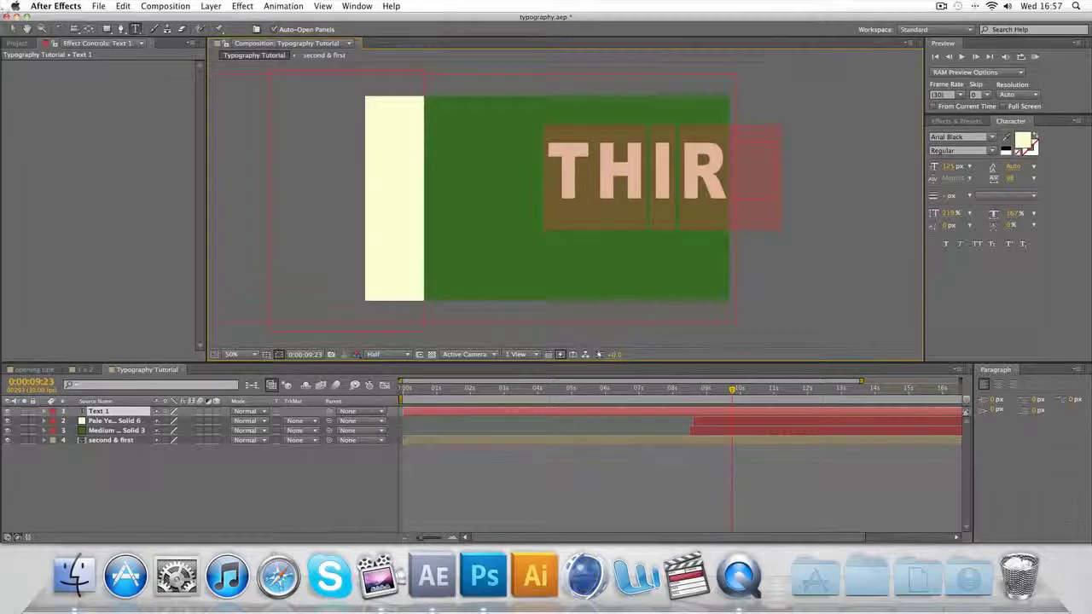
left_click(13, 29)
left_click_drag(606, 187, 482, 173)
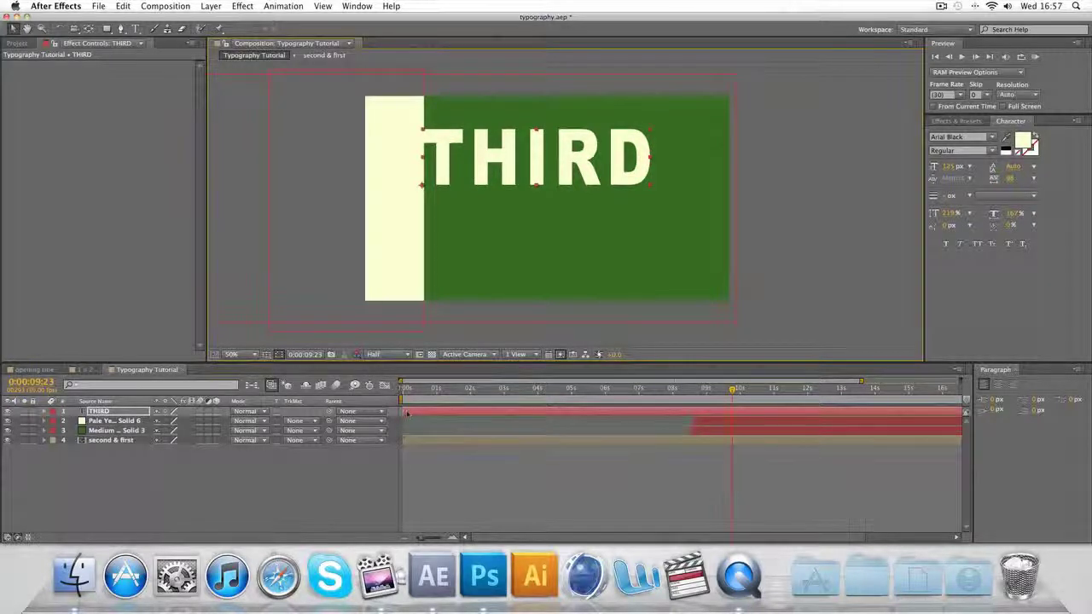
Step: Trim the THIRD layer's start to about 0:00:09:05 and add a Position keyframe for it at 0:00:09:23
left_click_drag(408, 413, 712, 391)
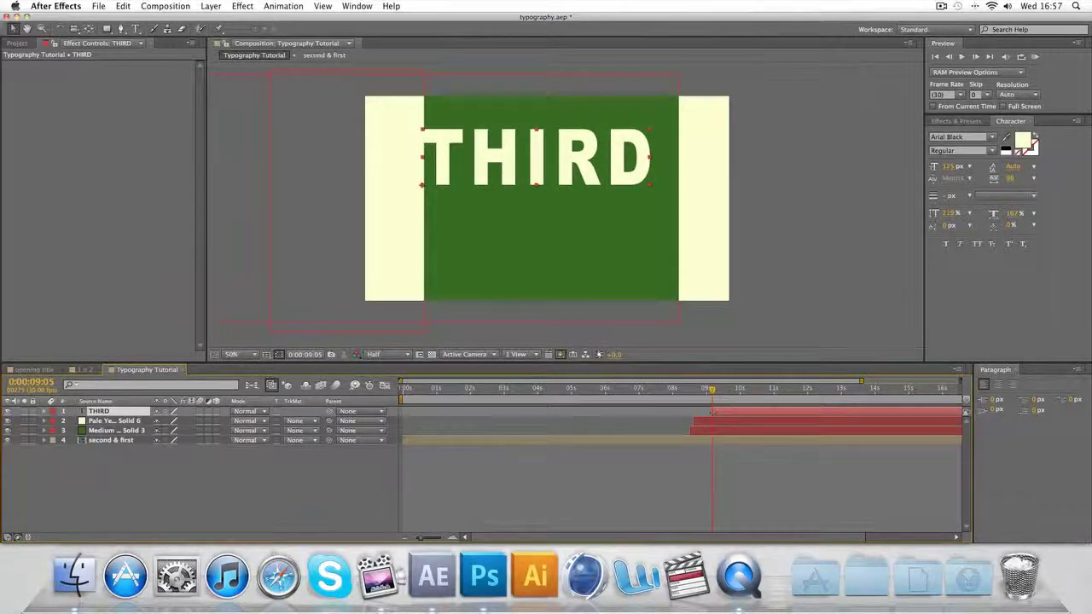
left_click_drag(713, 395, 736, 390)
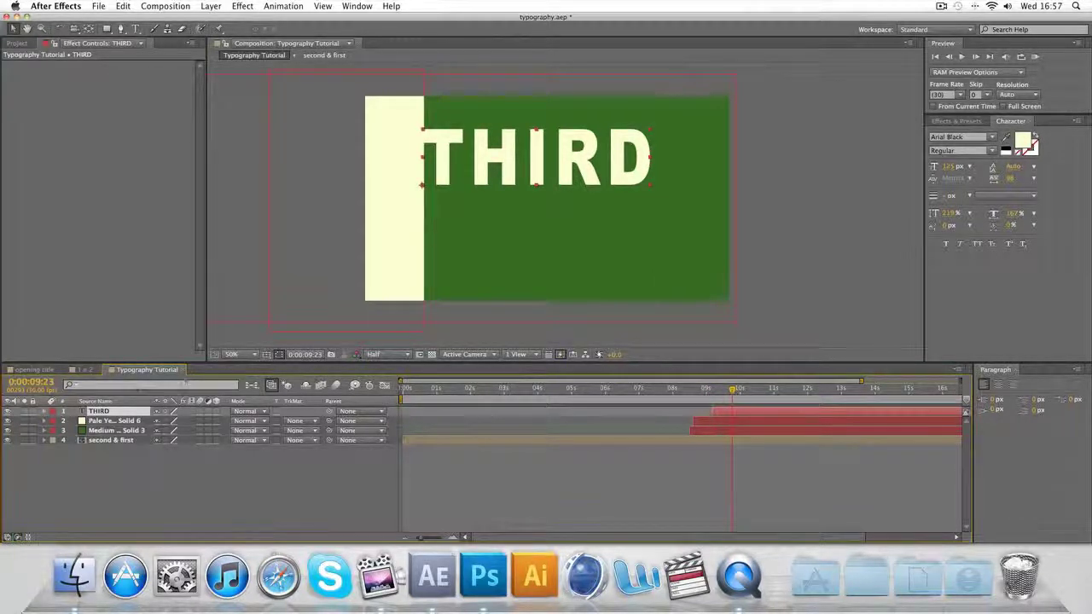
left_click(44, 411)
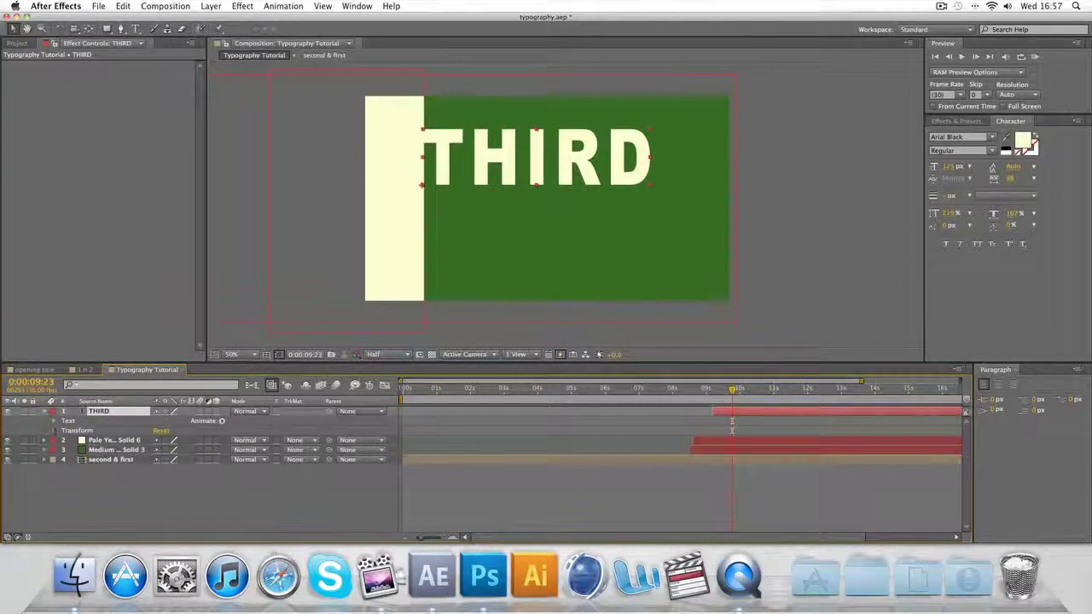
left_click(53, 431)
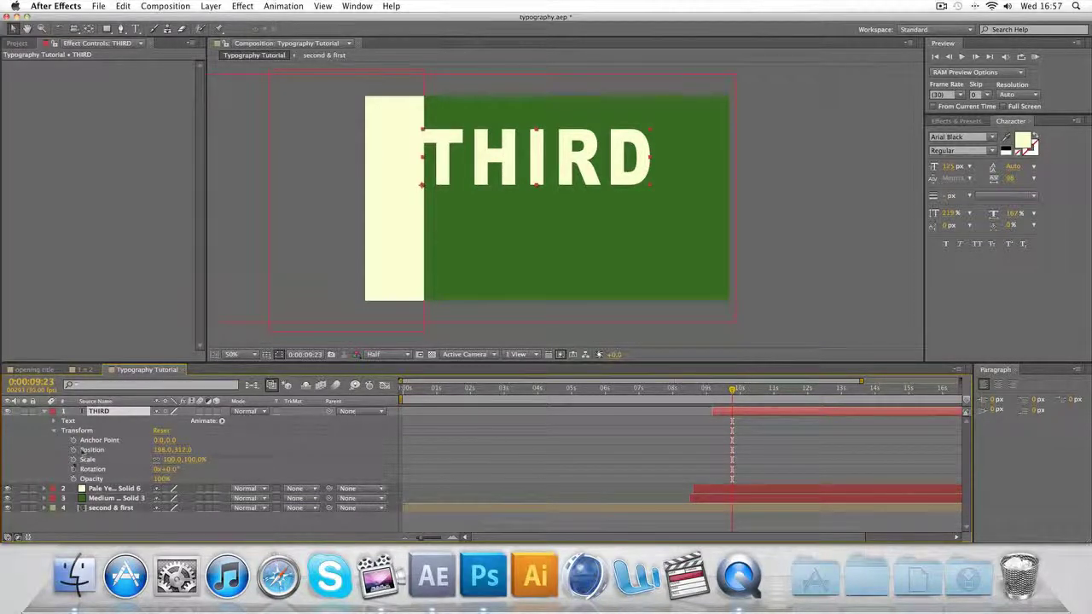
left_click(73, 450)
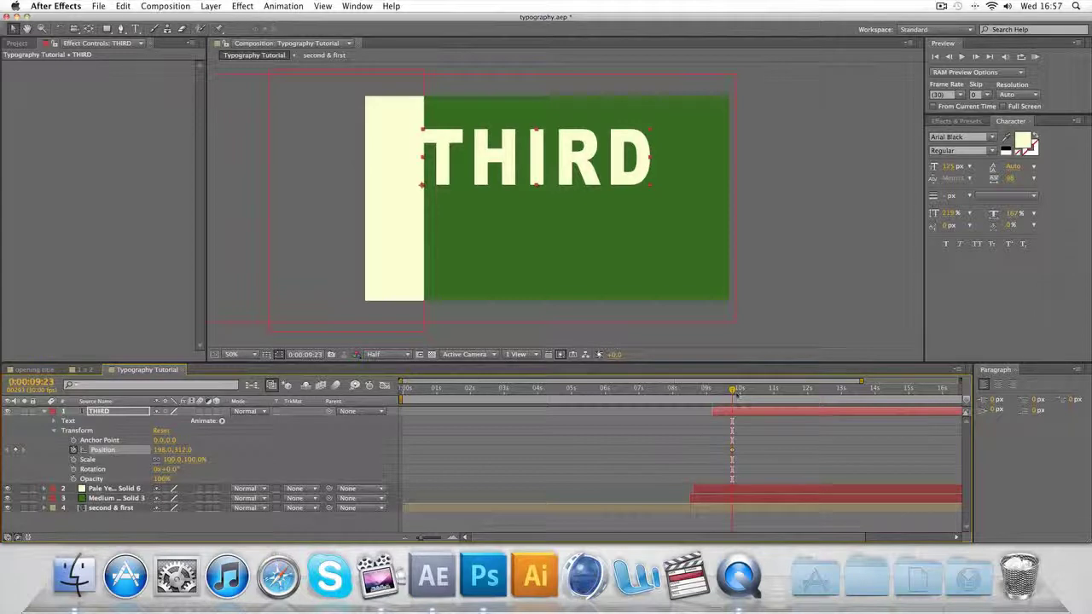
Step: Add a Position keyframe at 0:00:09:06 that moves THIRD horizontally off the green area, past the pale yellow solid's edge
left_click_drag(735, 395, 713, 391)
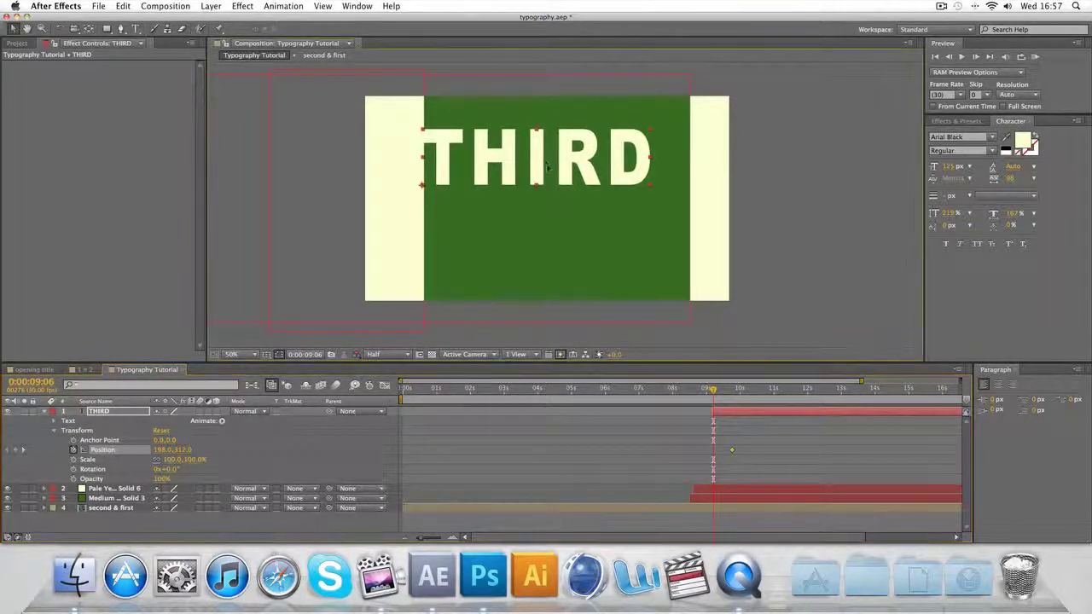
left_click_drag(546, 168, 329, 166)
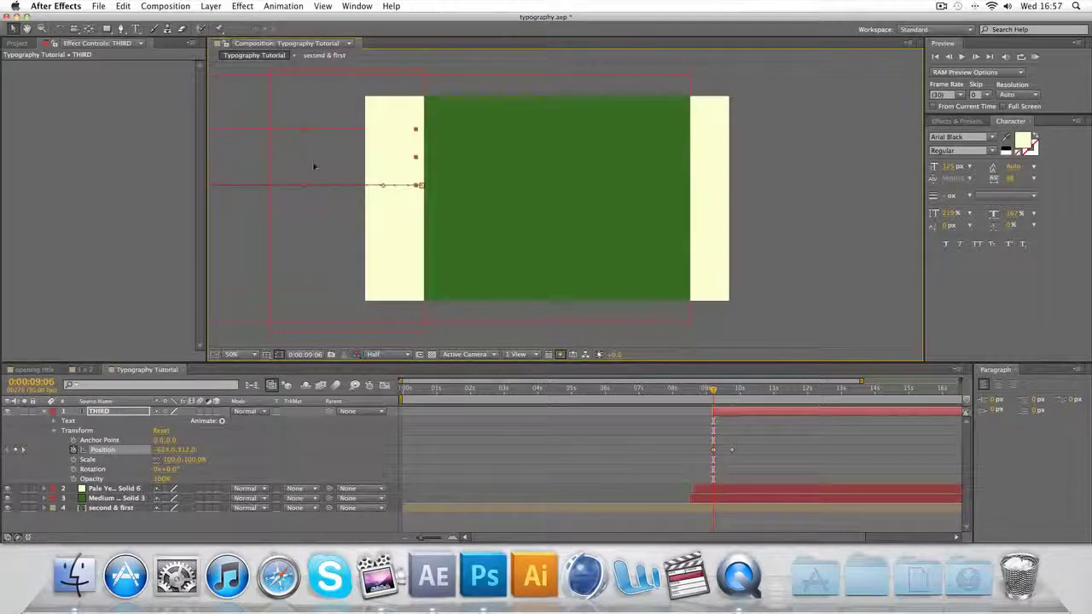
left_click_drag(713, 390, 741, 392)
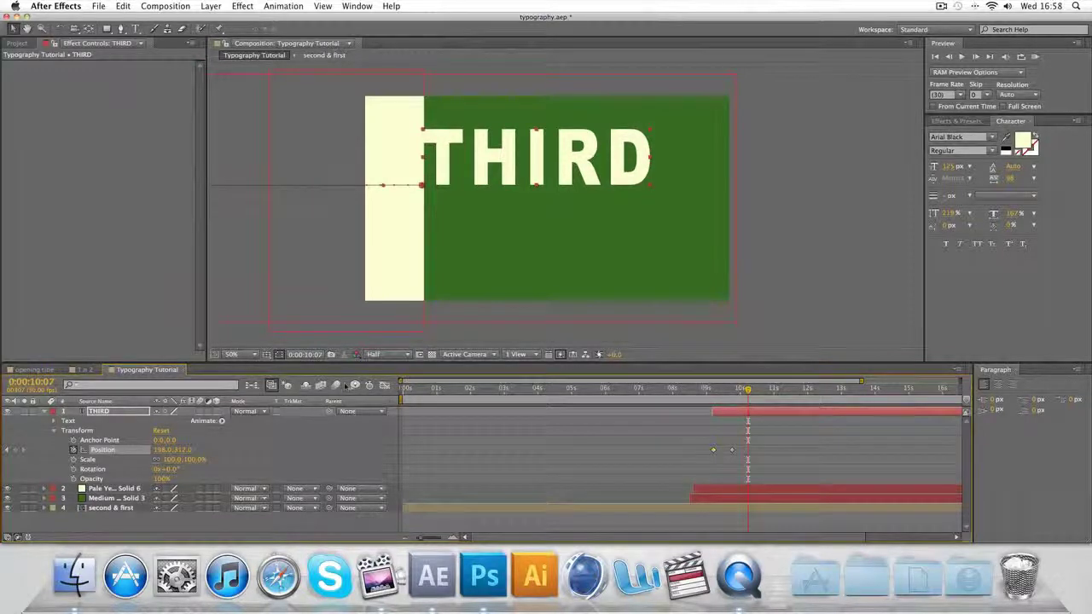
Step: Add a new text layer reading TITLE to the Typography Tutorial composition
right_click(172, 431)
mouse_move(197, 439)
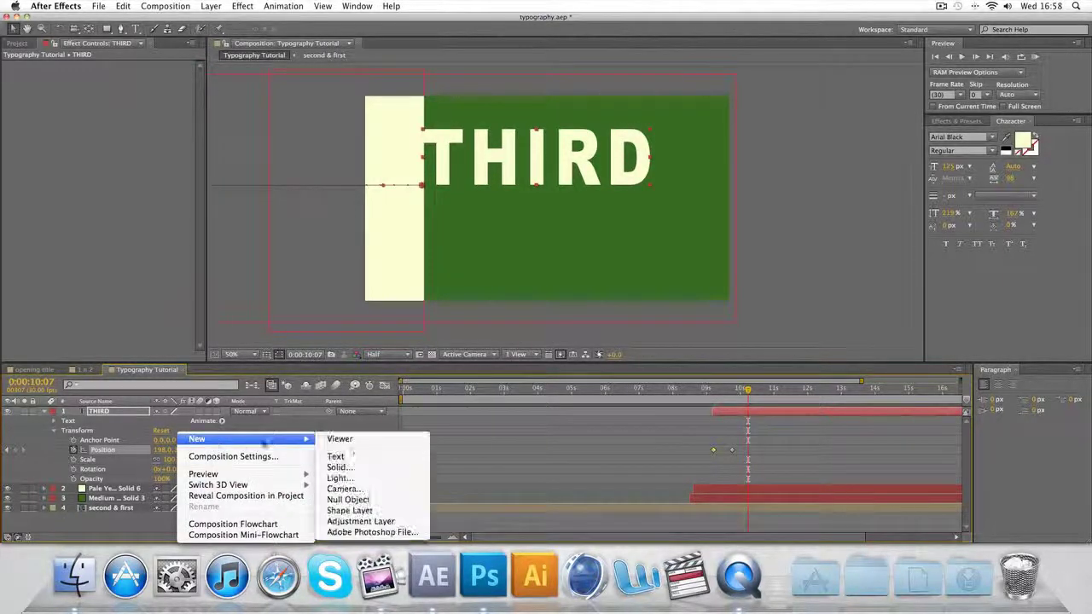
left_click(364, 460)
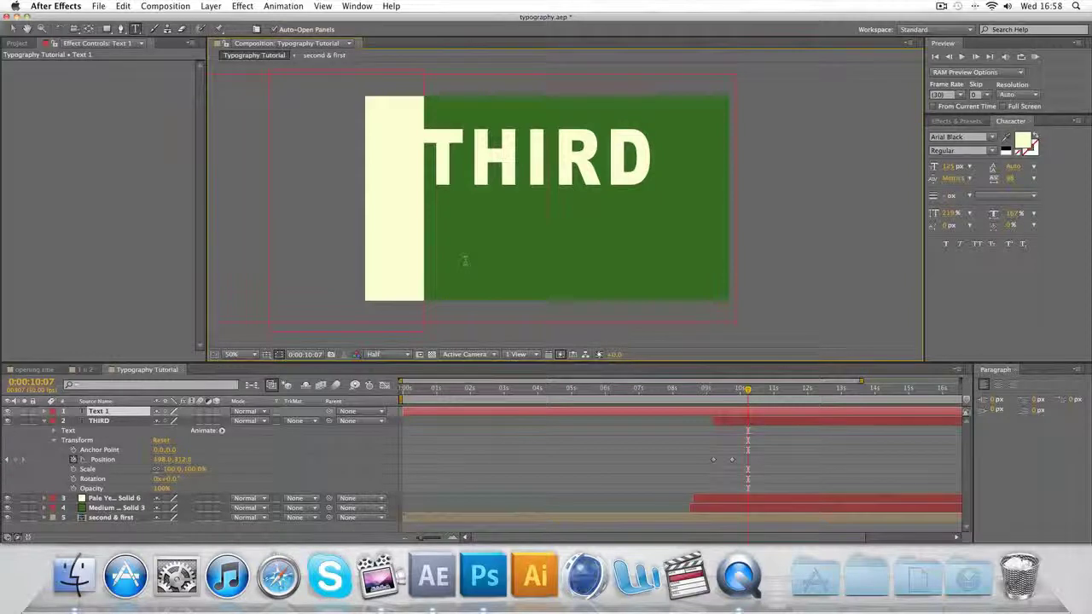
type("THIR")
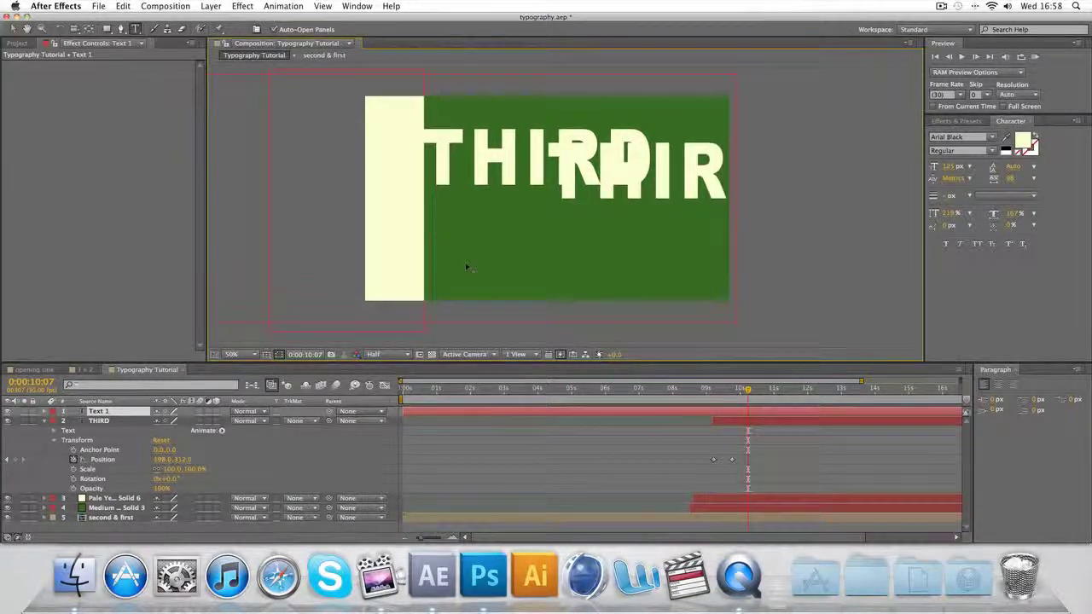
key("BackSpace")
key("BackSpace")
key("BackSpace")
key("BackSpace")
type("TITLE")
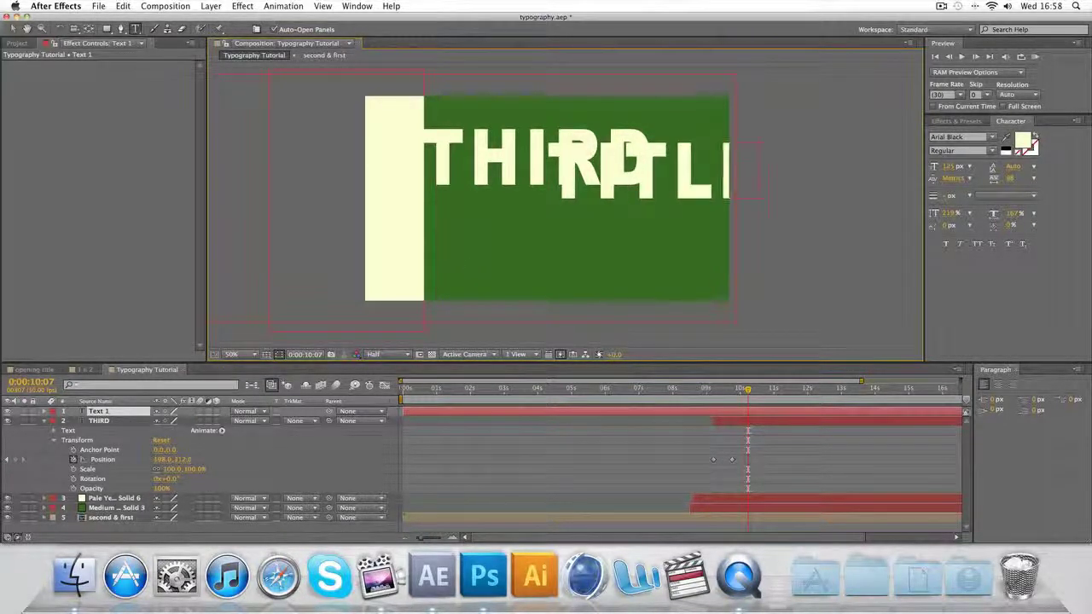
left_click(13, 28)
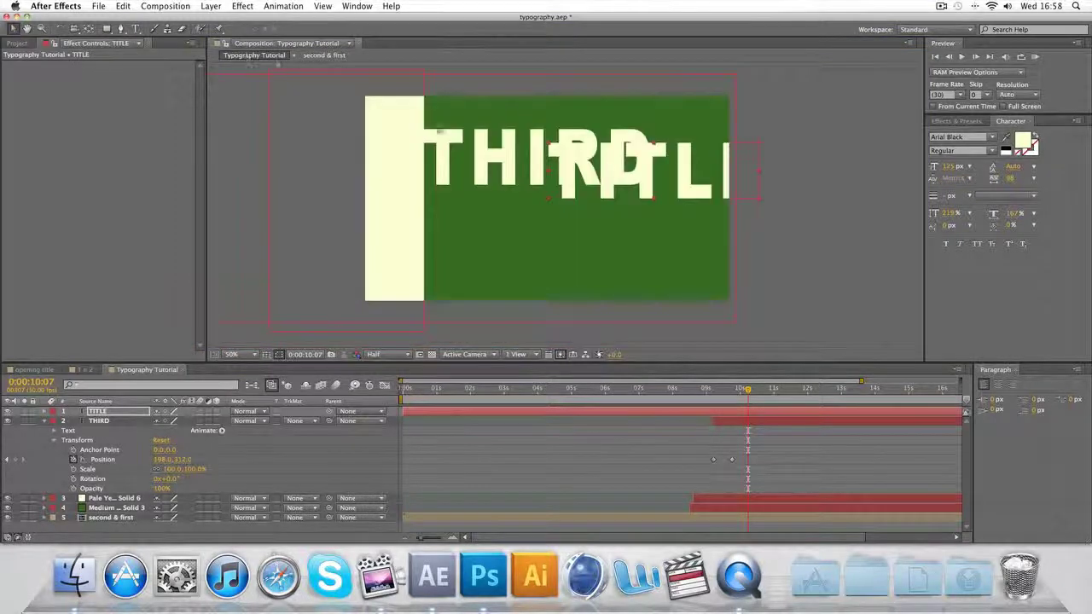
Step: Move TITLE to about 198, 542, directly below THIRD, and trim its layer start to match the THIRD layer's start
left_click_drag(601, 175, 478, 228)
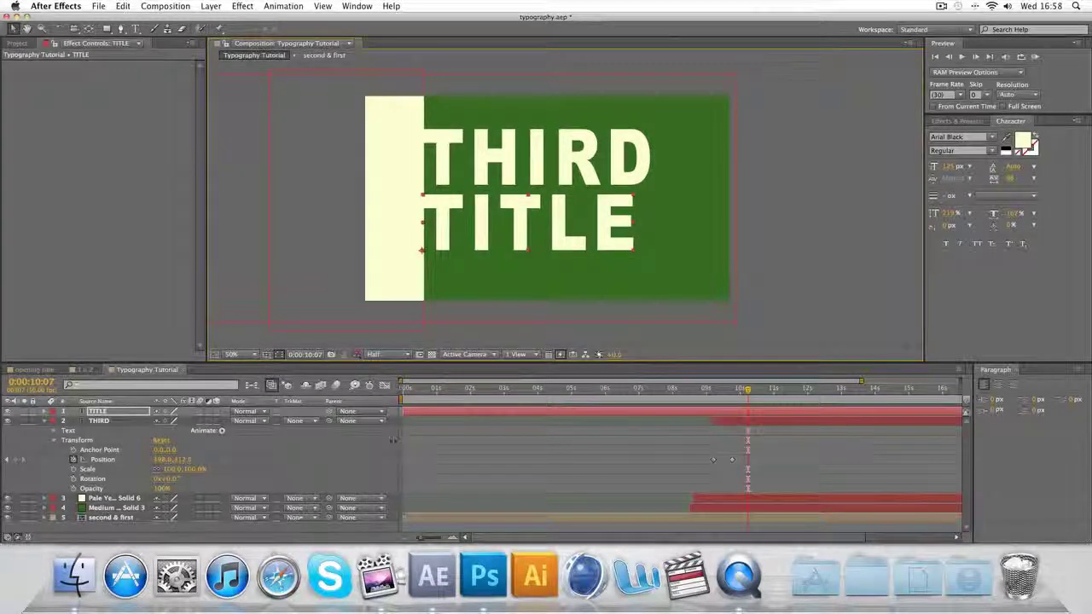
left_click_drag(402, 413, 734, 399)
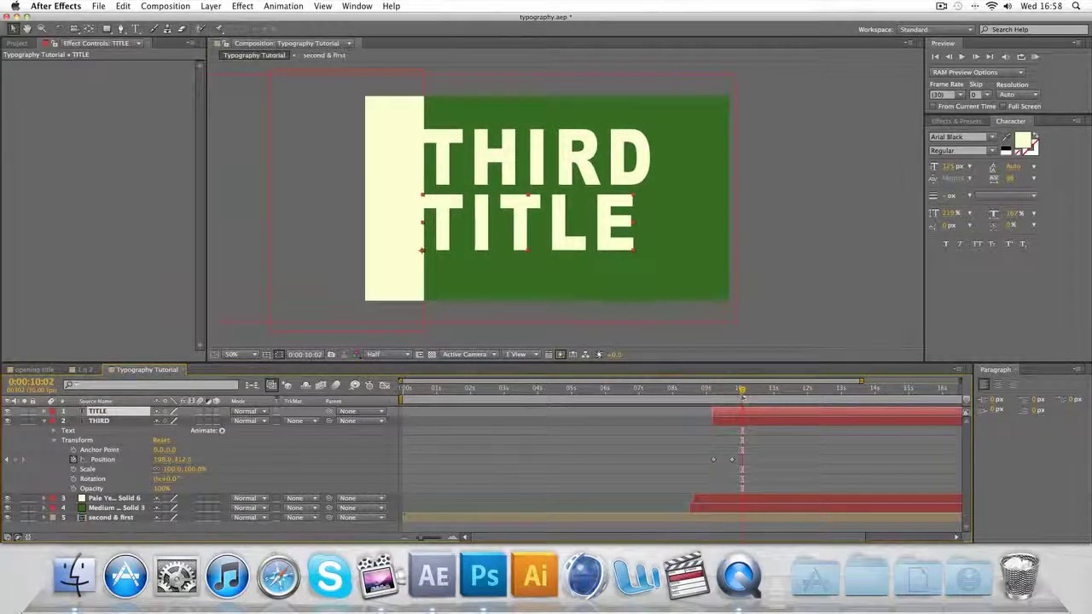
Step: Collapse the THIRD layer's properties and add a Position keyframe for TITLE at 0:00:10:02
left_click(53, 420)
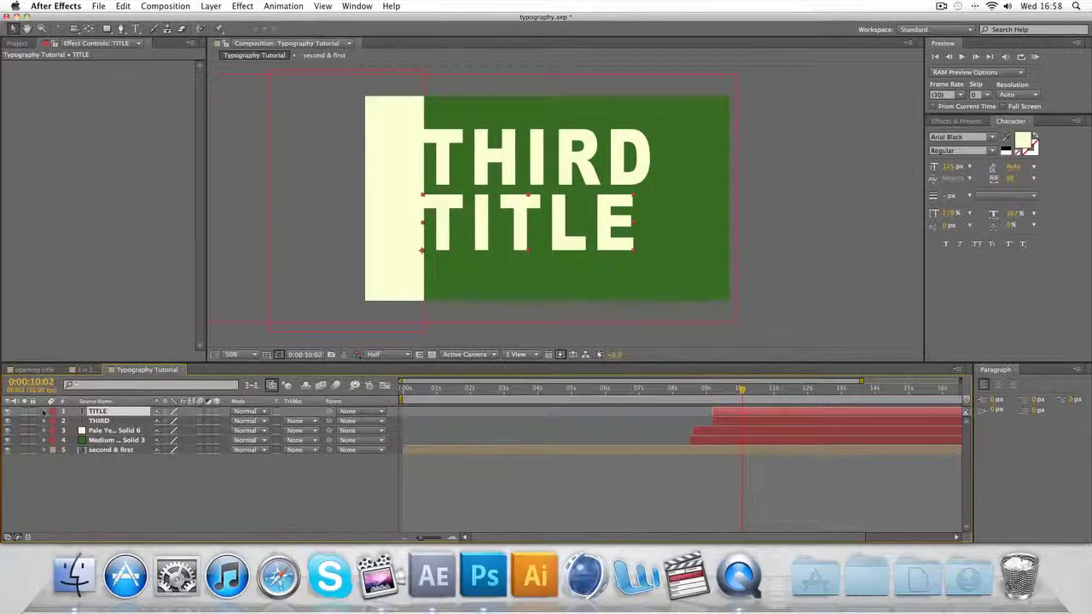
left_click(45, 411)
left_click(53, 430)
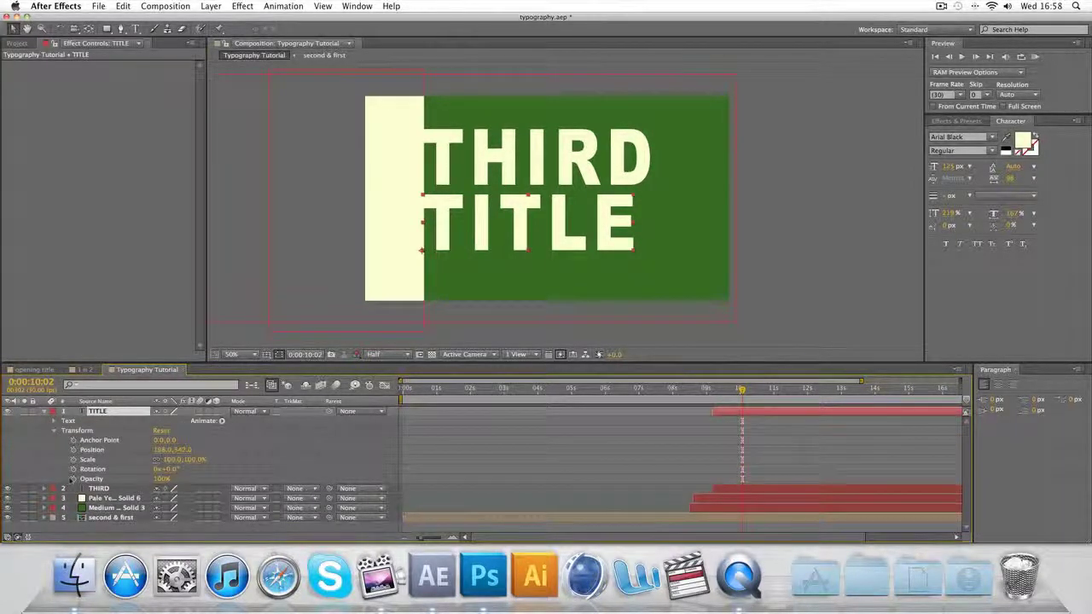
left_click(74, 450)
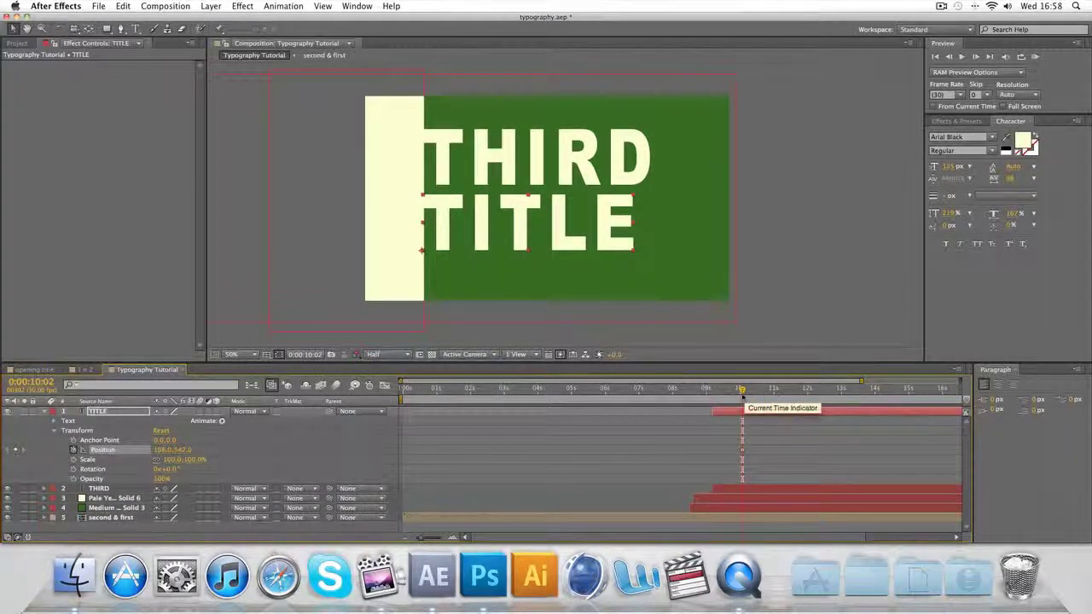
Step: Add a Position keyframe at 0:00:09:14 that moves TITLE horizontally off the green area, past the pale yellow solid's edge
mouse_move(740, 391)
left_mouse_down()
mouse_move(713, 397)
mouse_move(722, 396)
left_mouse_up()
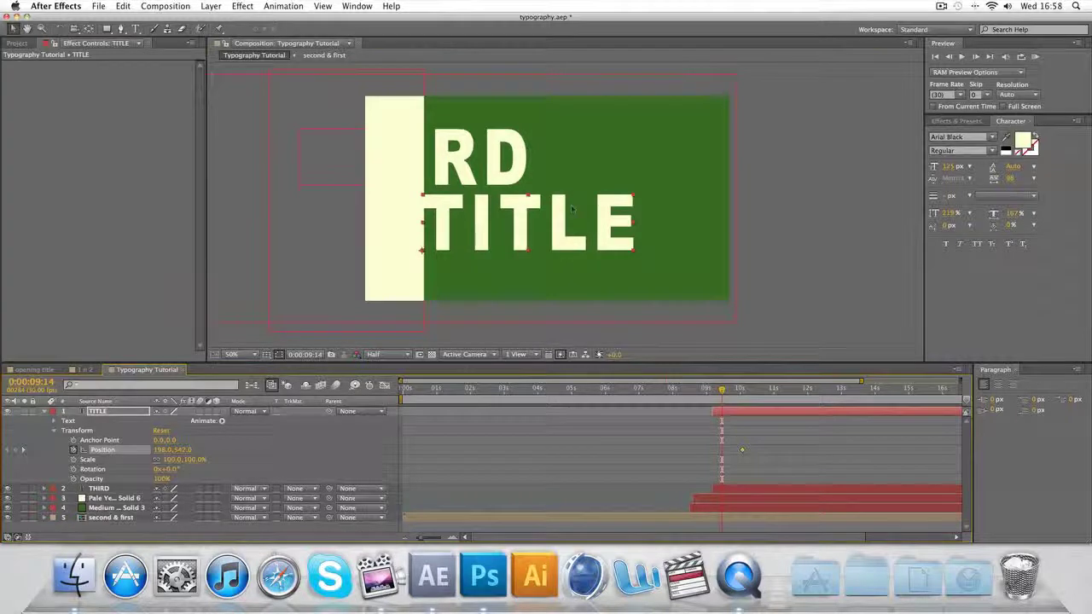
left_click_drag(571, 207, 358, 224)
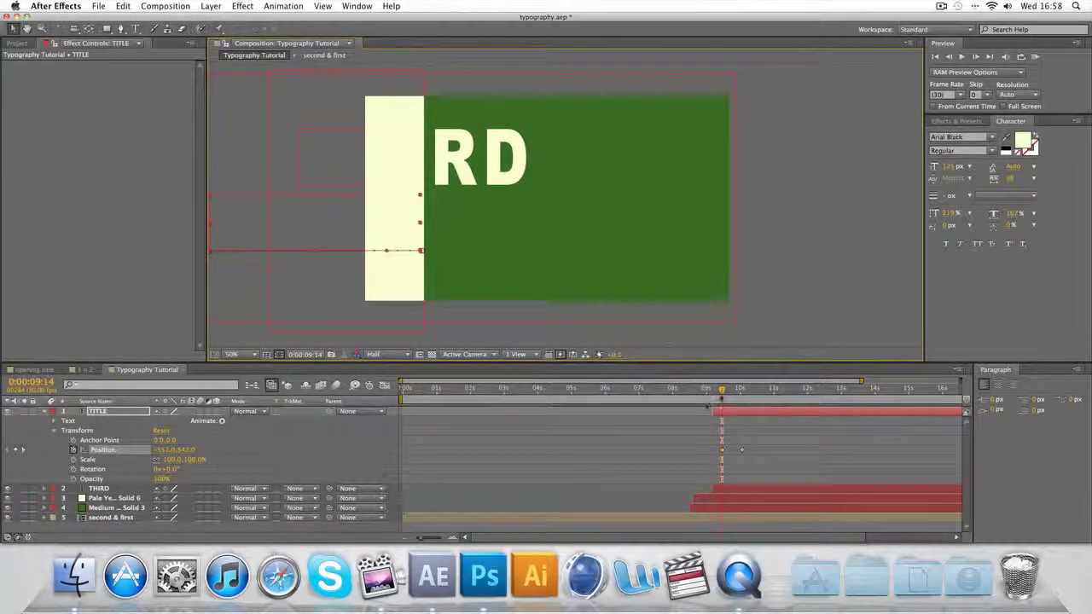
left_click_drag(722, 391, 748, 392)
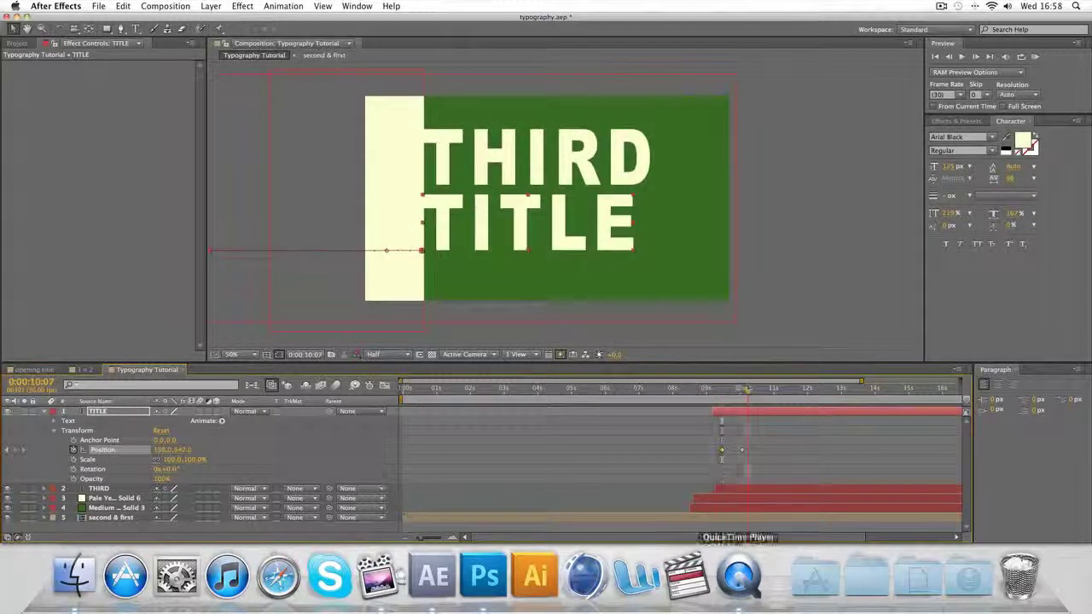
Step: Set the current time to 0:00:11:10 and play typo.mov in QuickTime Player from the THIRD TITLE frame to the FINISHER frame
left_click(739, 517)
left_click_drag(747, 391, 786, 390)
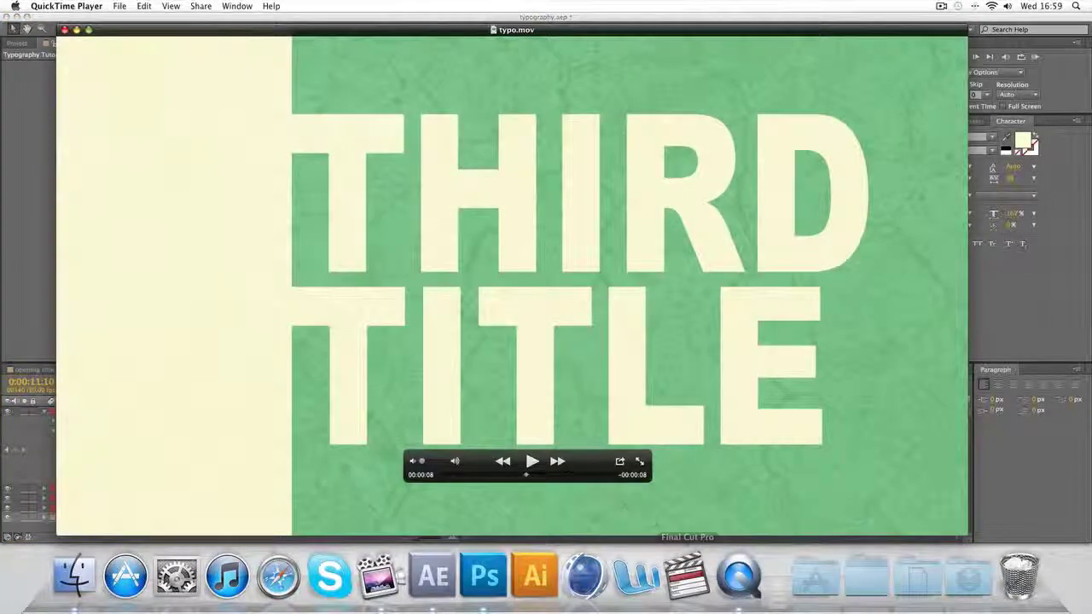
left_click(531, 461)
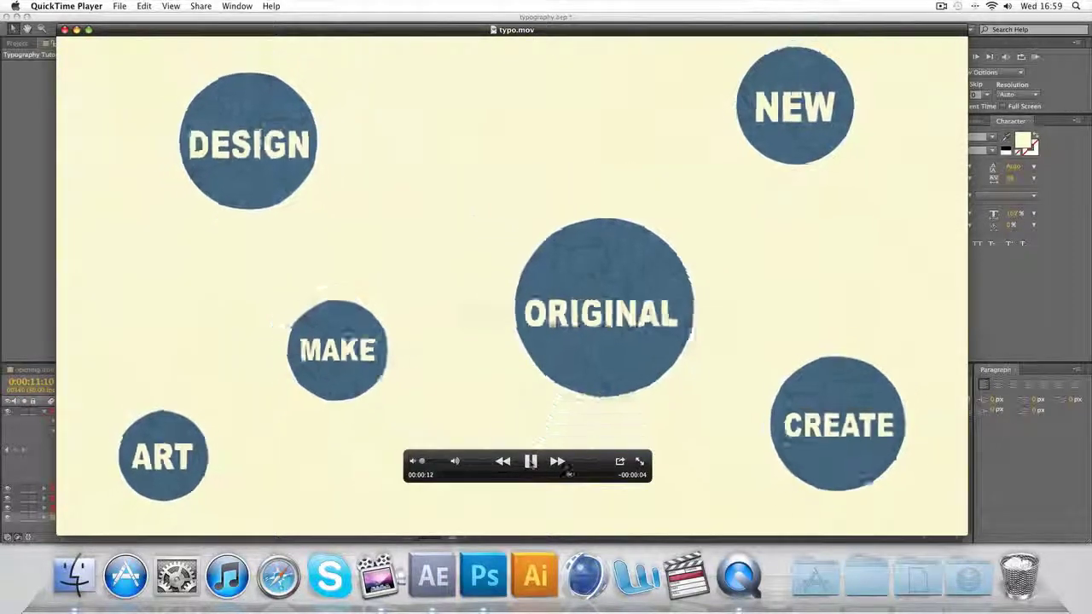
left_click(531, 461)
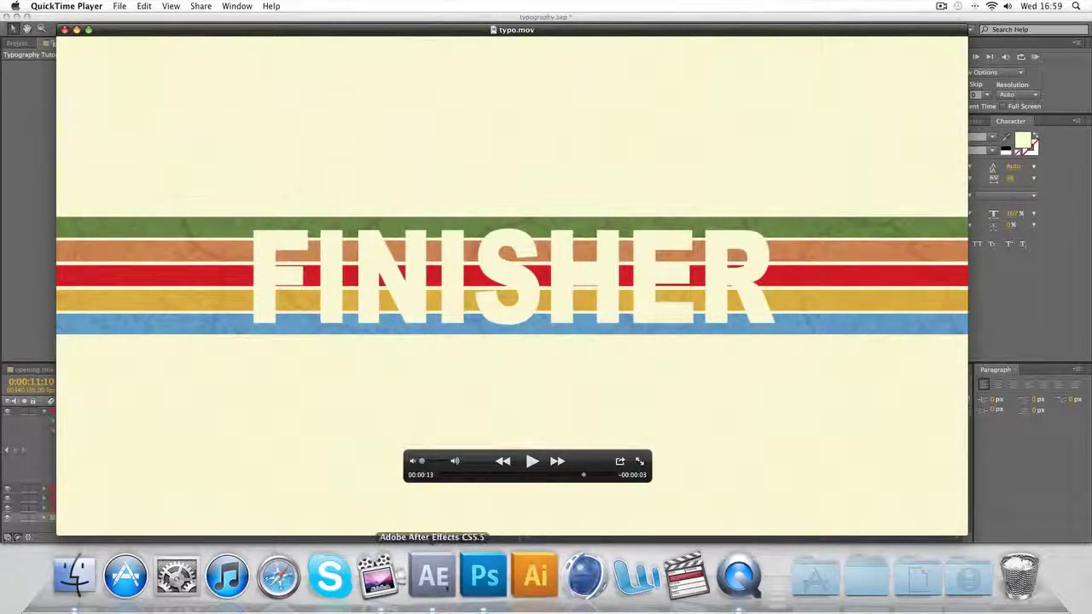
Step: Return to After Effects, collapse the TITLE layer's properties and open the settings for a new pale yellow solid
left_click(432, 567)
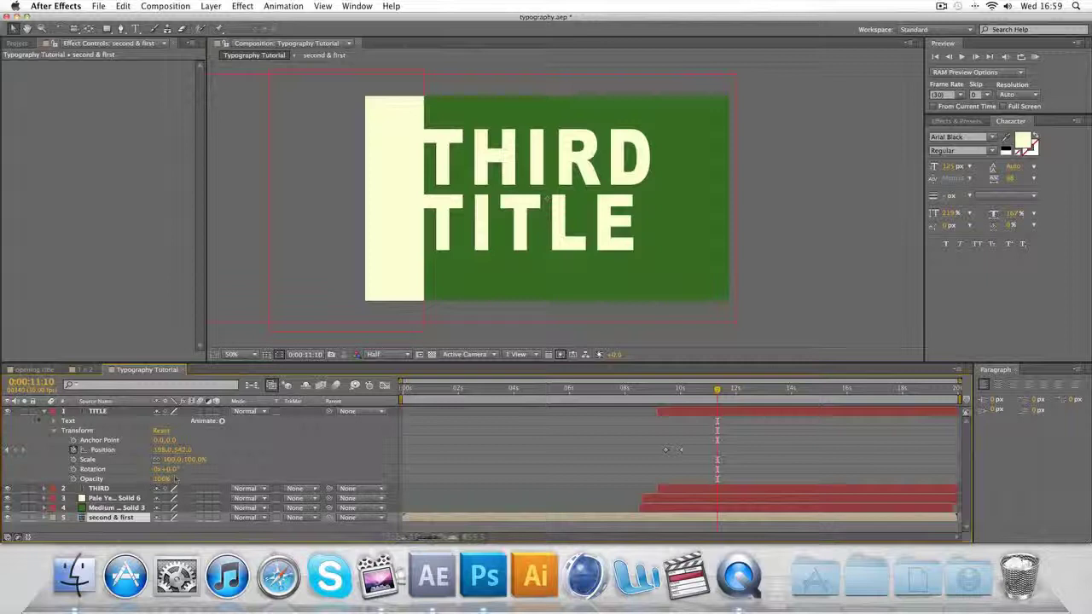
left_click(43, 411)
left_click(93, 473)
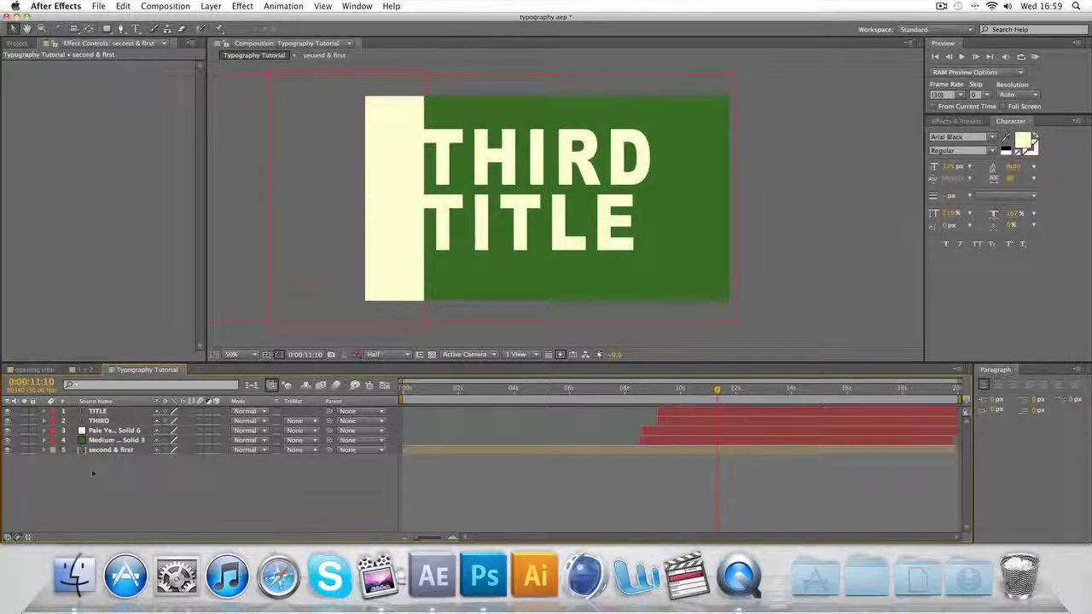
right_click(163, 433)
mouse_move(281, 439)
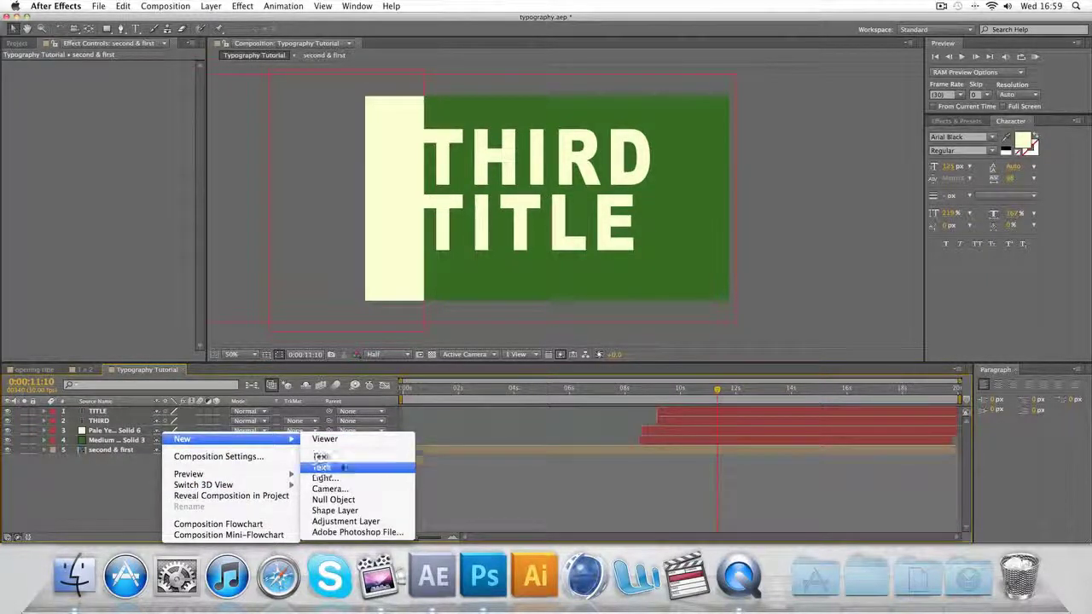
left_click(324, 467)
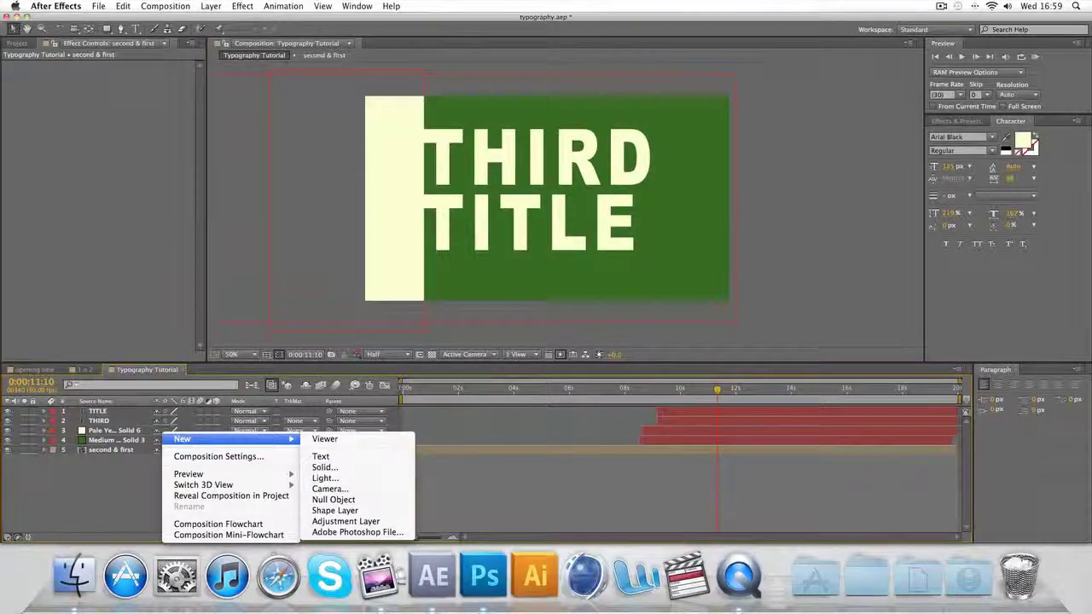
left_click(325, 468)
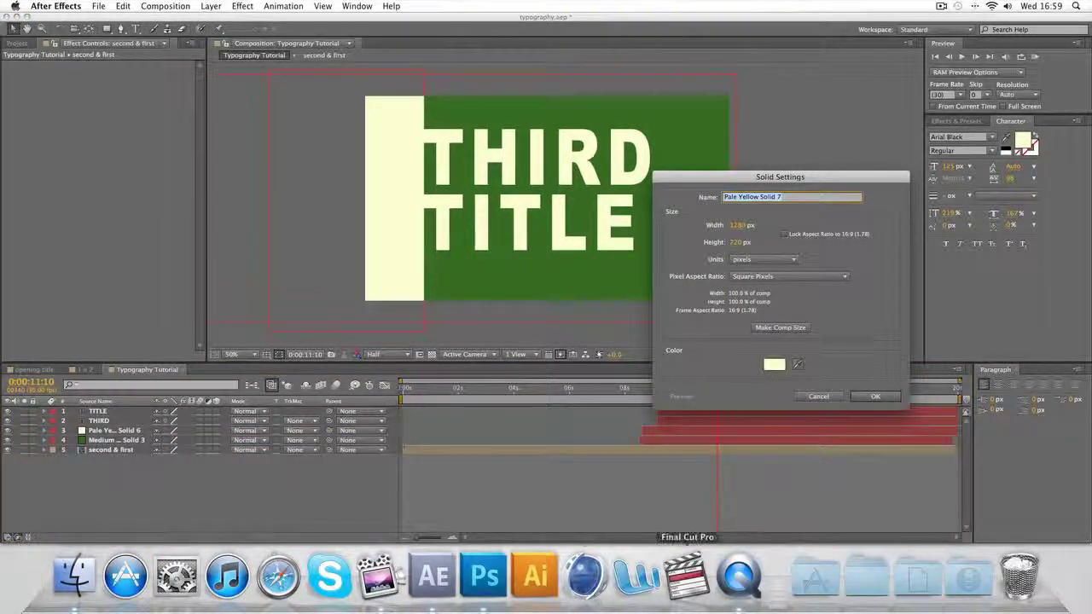
Step: Switch to QuickTime Player and replay typo.mov from the THIRD TITLE frame, pausing in the expanding circle transition to examine it
left_click(739, 576)
left_click_drag(583, 474, 559, 475)
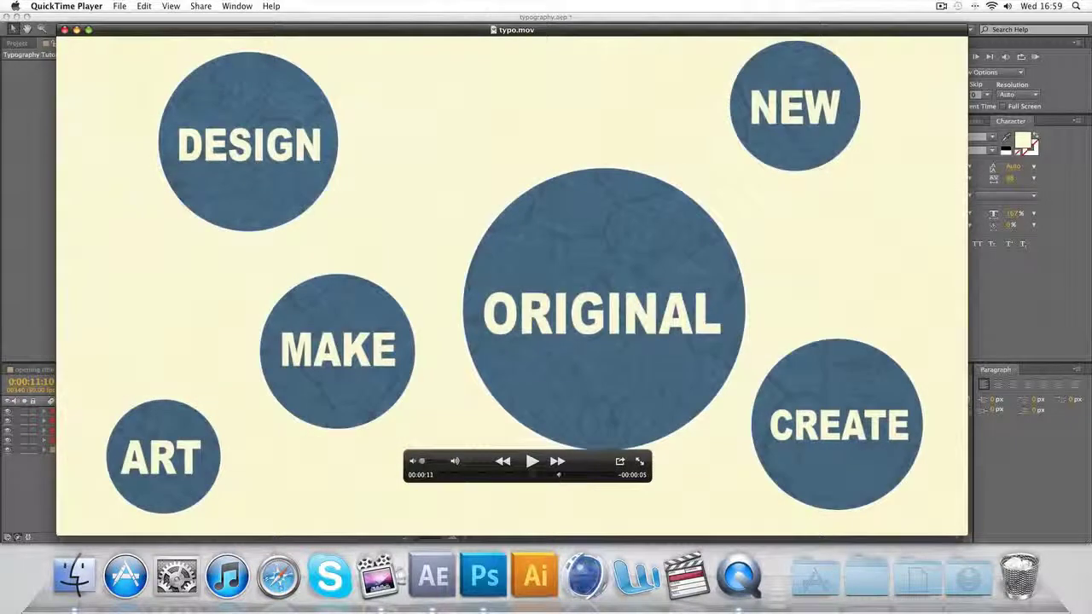
left_click(532, 474)
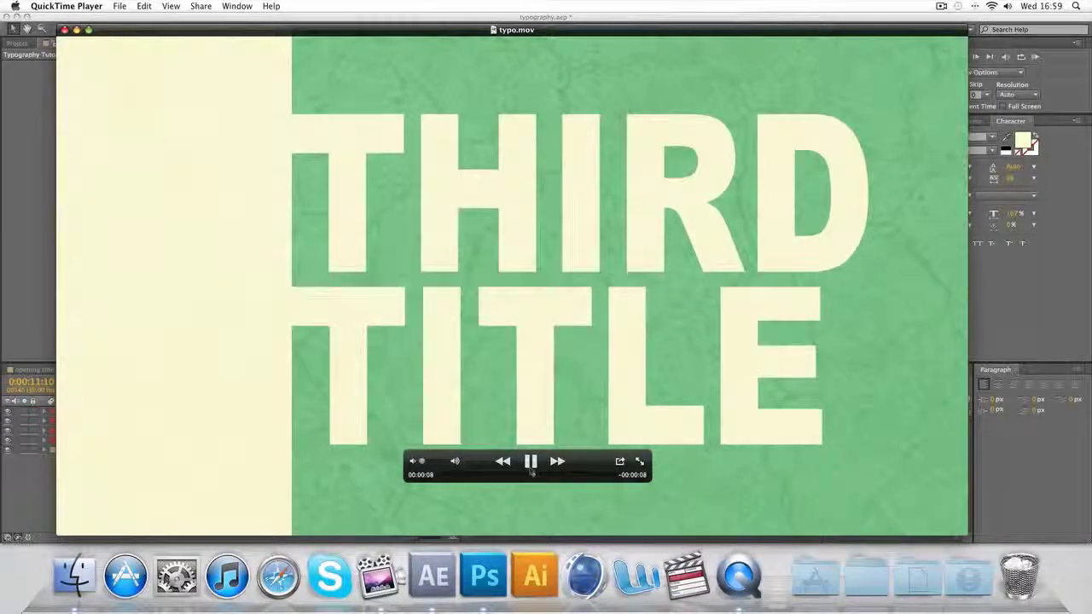
left_click(531, 461)
left_click(531, 462)
left_click(530, 462)
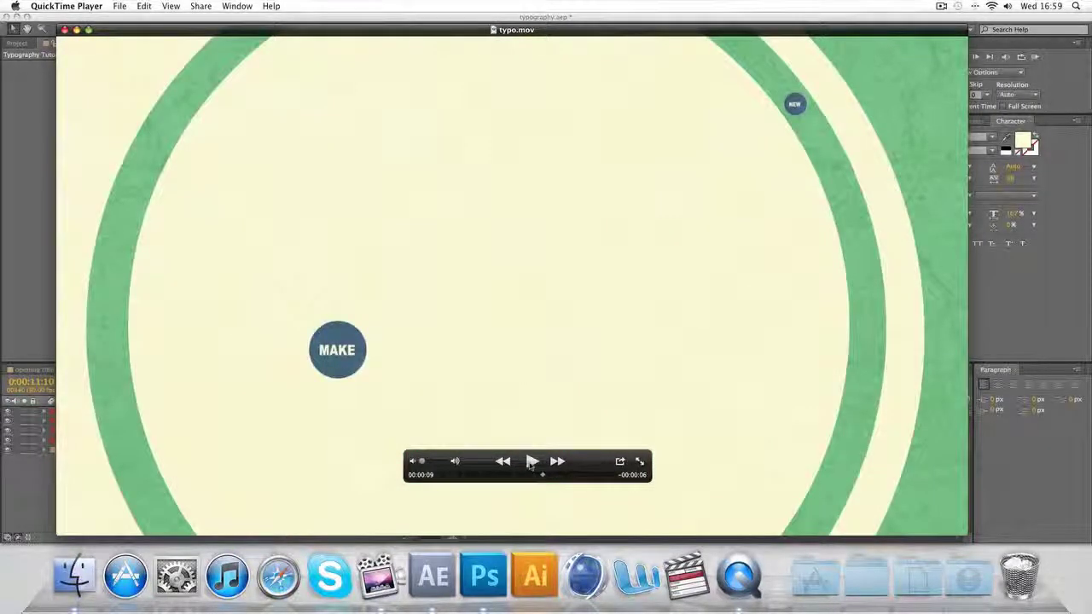